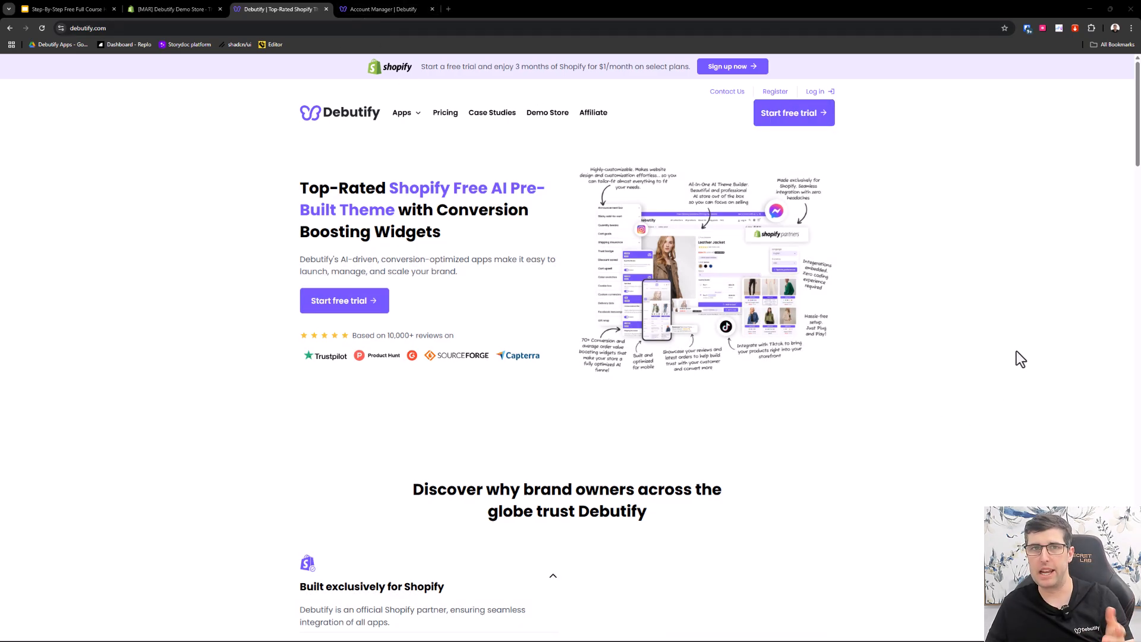
# - Open Debutify Theme from the account manager and bring up its AI tools and template library categories
pyautogui.click(363, 7)
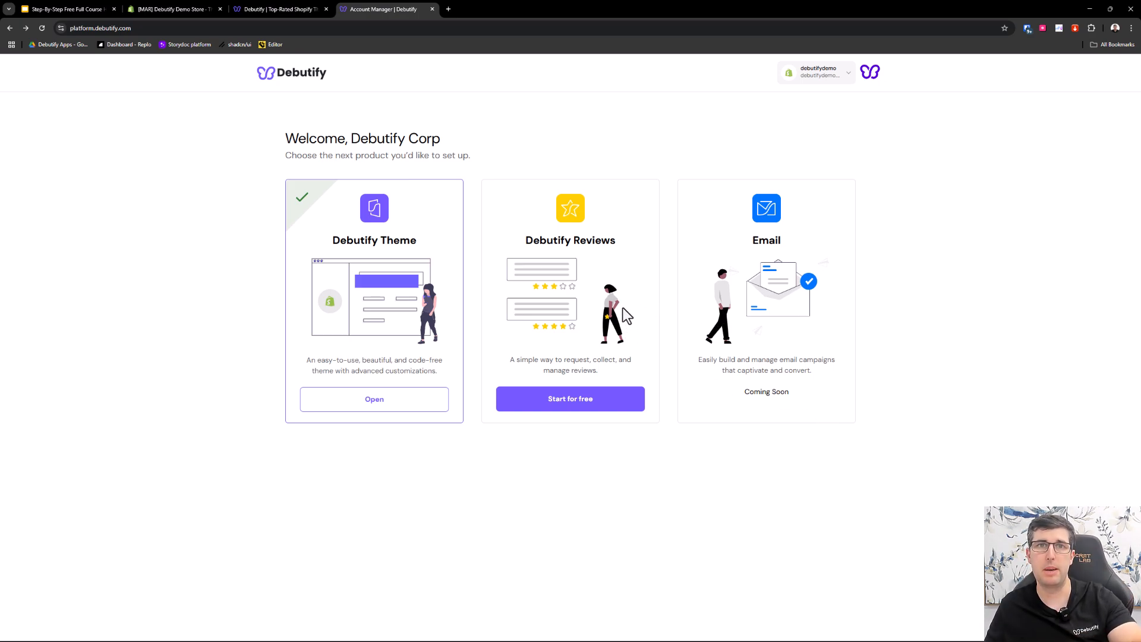
pyautogui.click(375, 404)
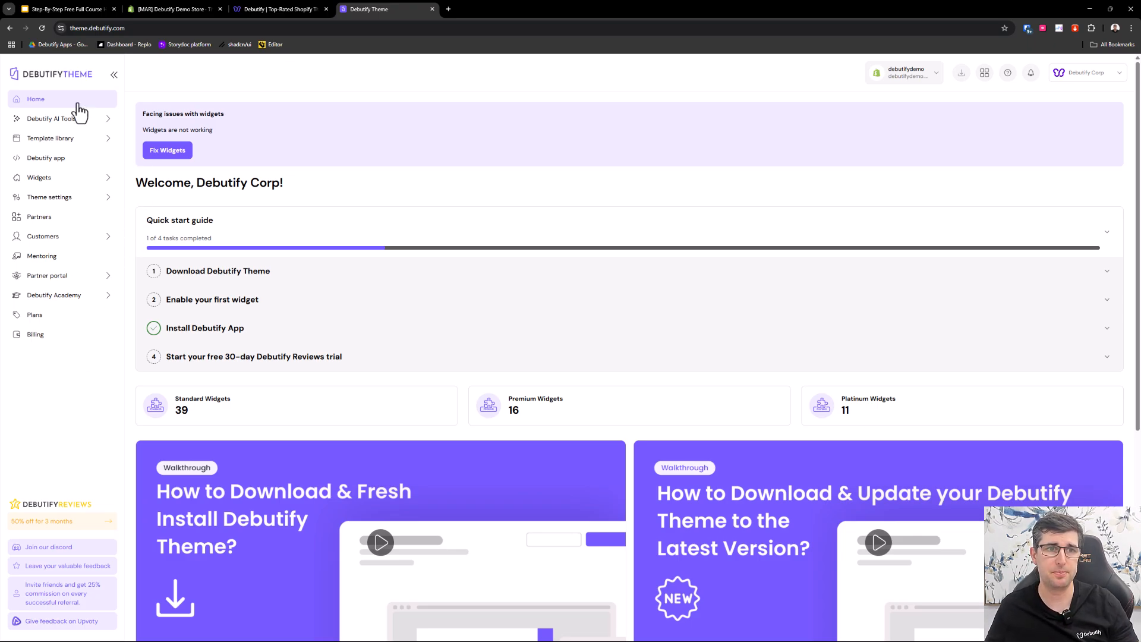
pyautogui.click(49, 121)
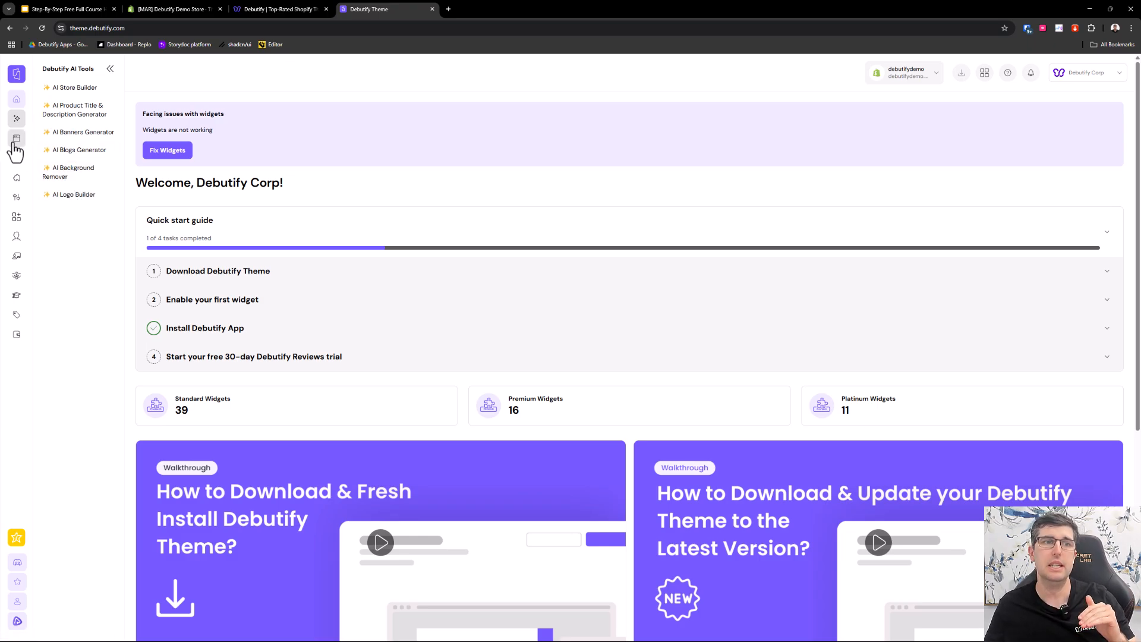
pyautogui.moveTo(17, 140)
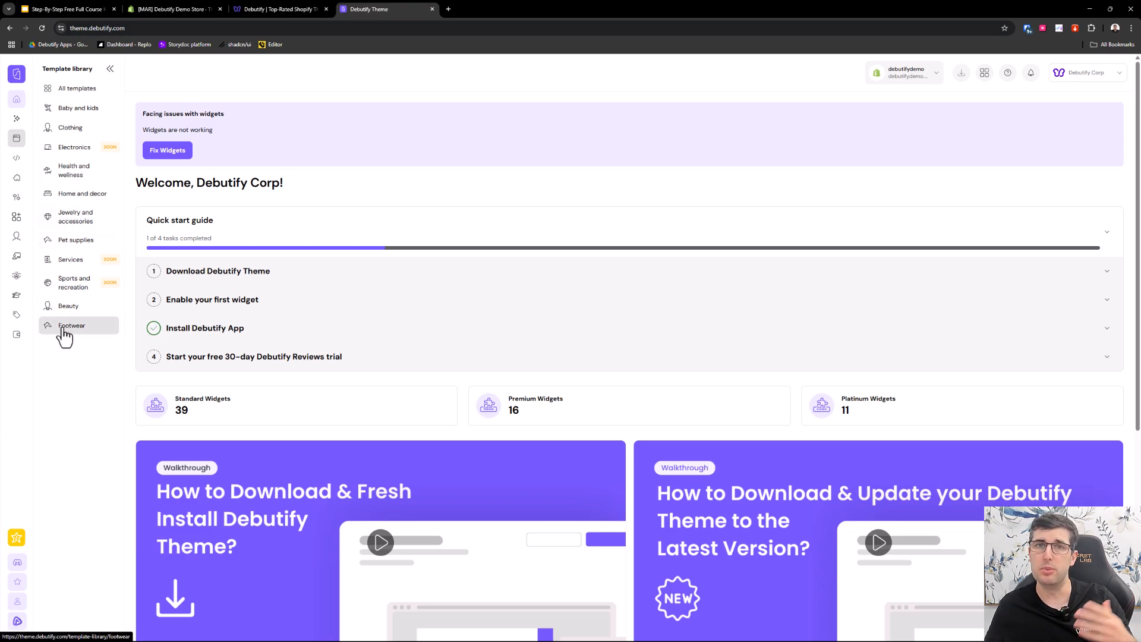
# - Examine the Debutify App guide's setup steps, including app creation, API scopes and the API access token field
pyautogui.click(16, 163)
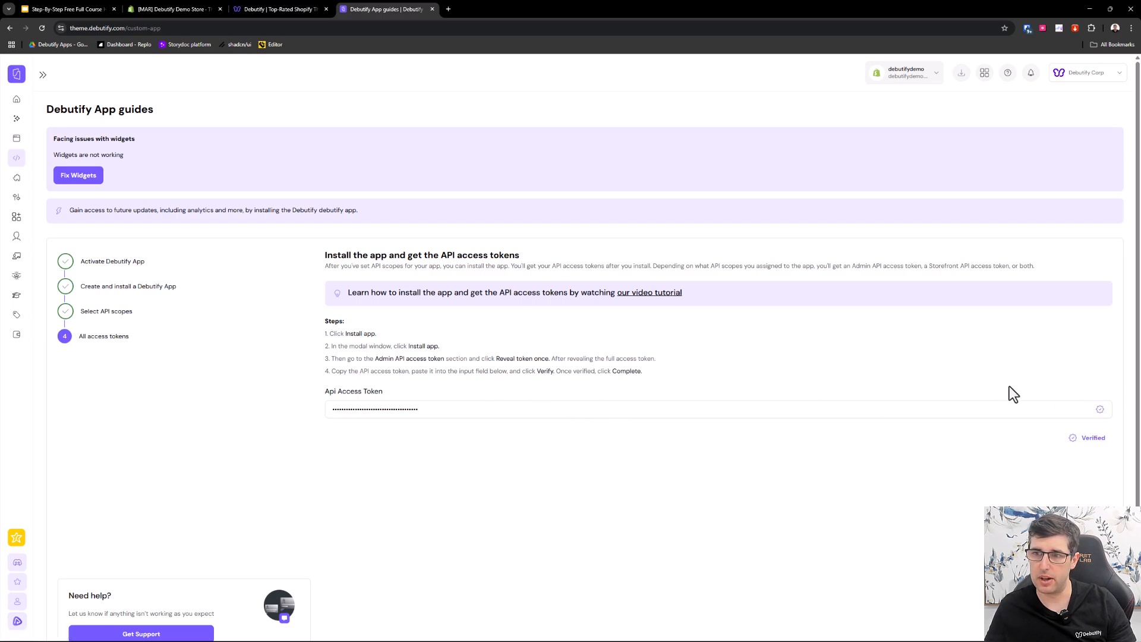
pyautogui.click(1097, 411)
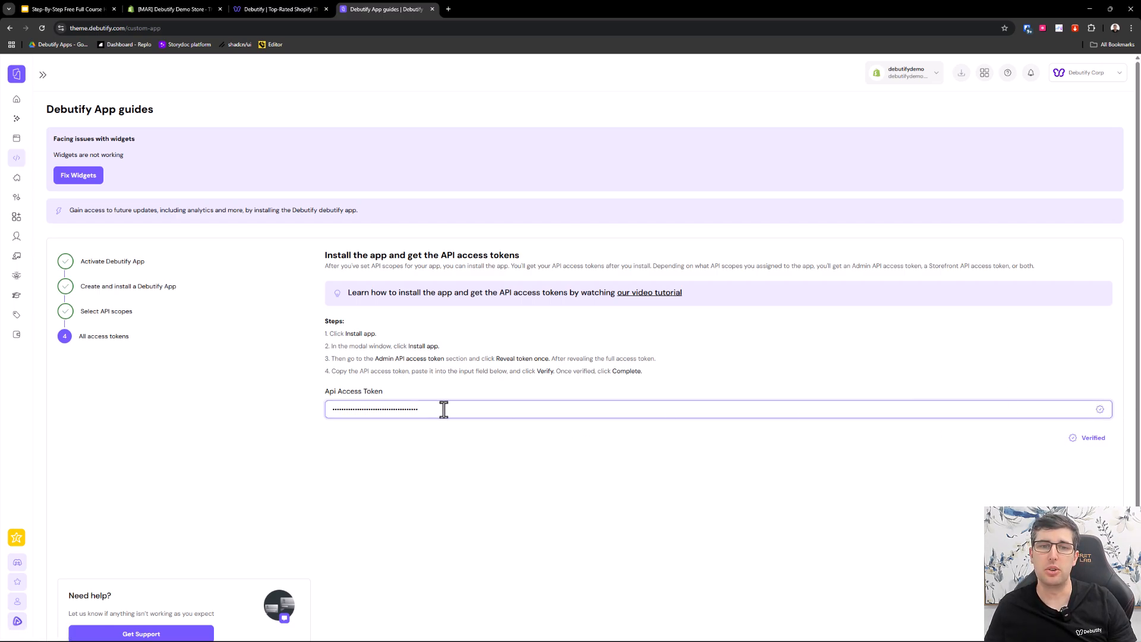
pyautogui.moveTo(440, 416); pyautogui.dragTo(292, 404)
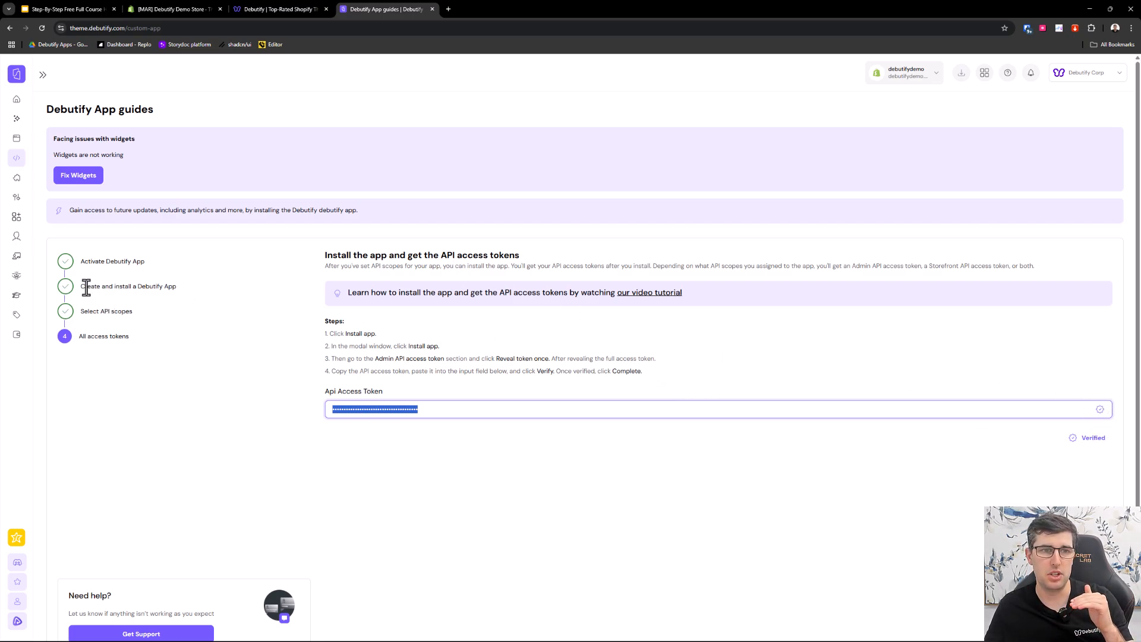
pyautogui.moveTo(87, 286); pyautogui.dragTo(184, 287)
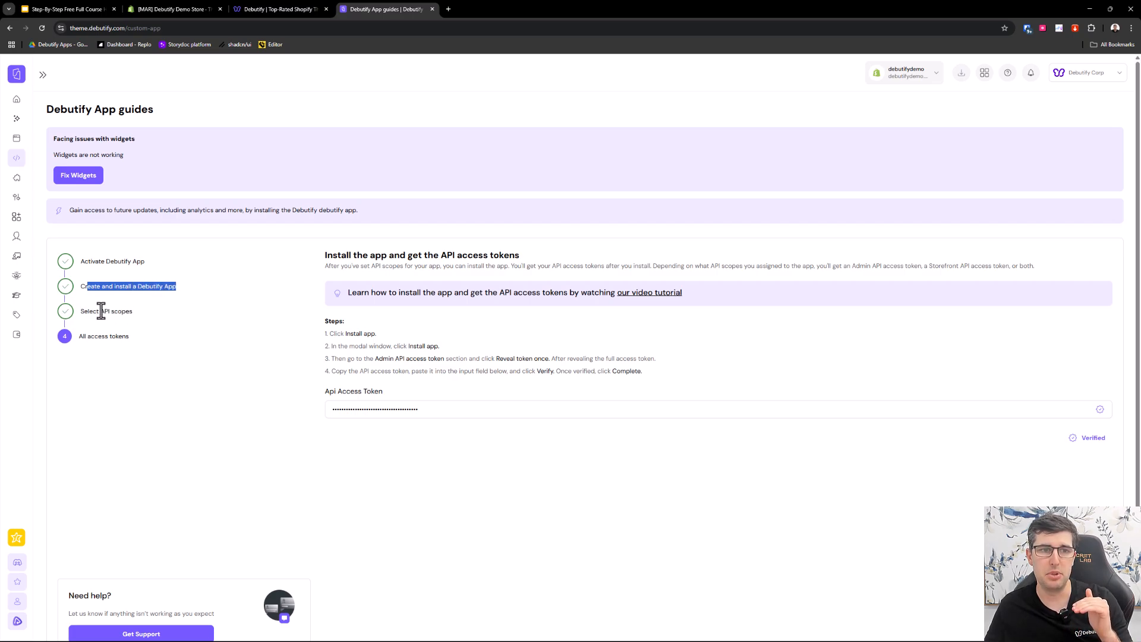
pyautogui.moveTo(101, 311); pyautogui.dragTo(140, 315)
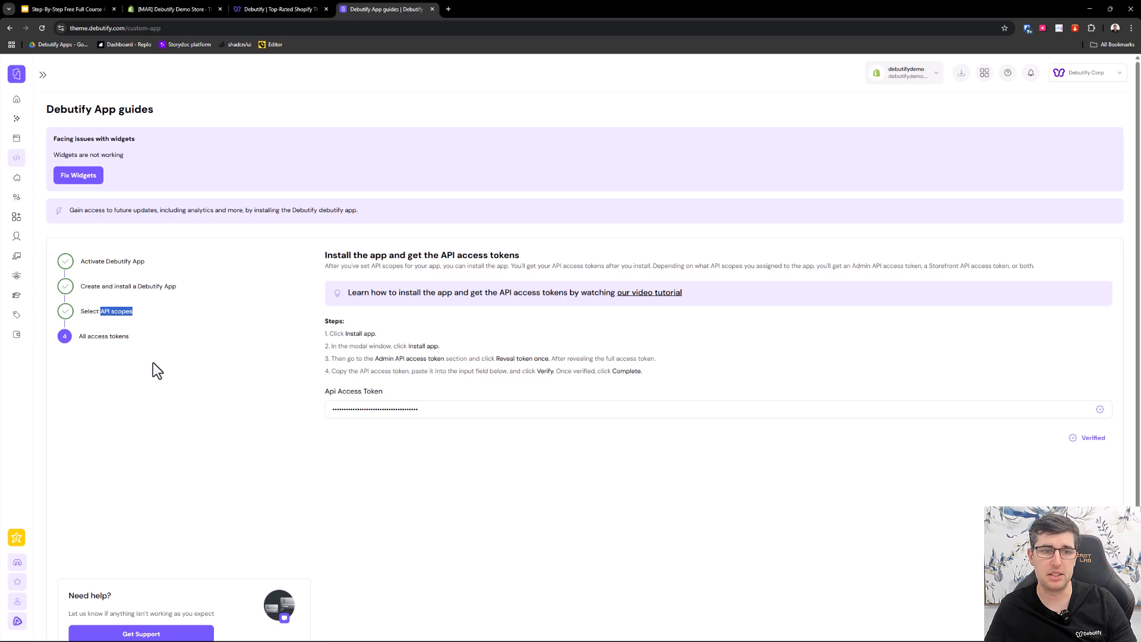
pyautogui.scroll(-1, 202, 410)
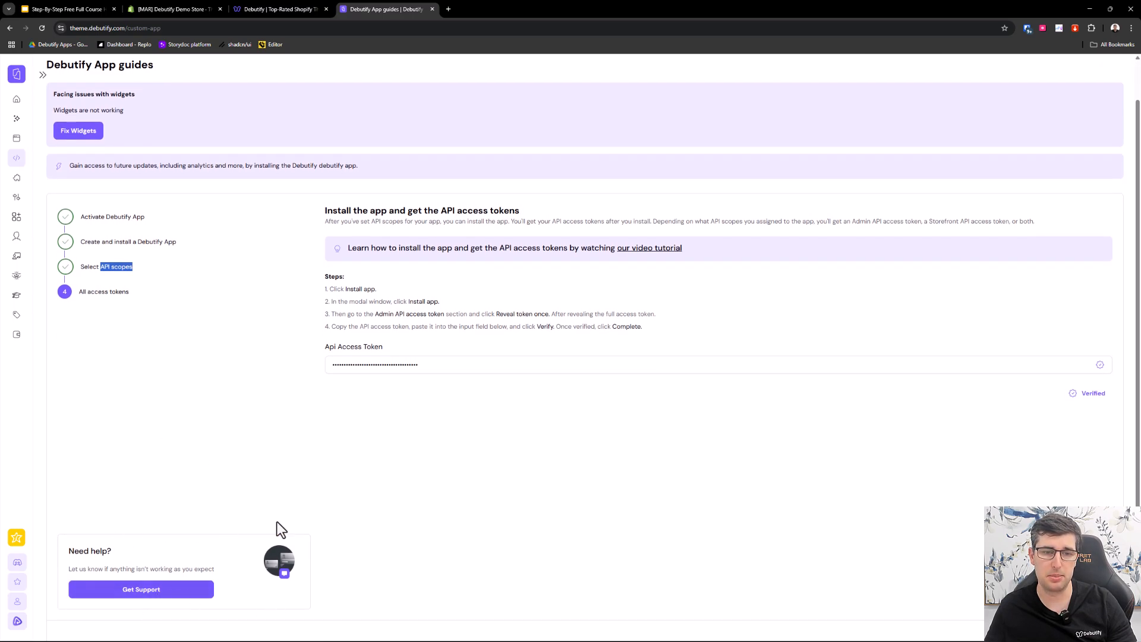
pyautogui.scroll(1, 358, 440)
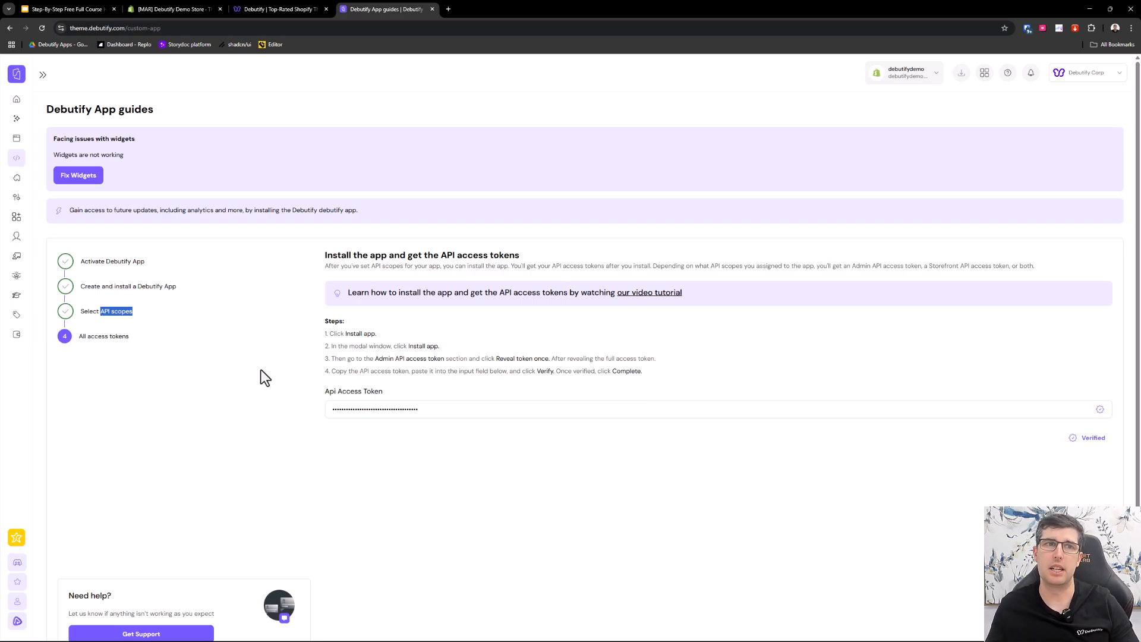
# - Start the AI Store Builder with the Footwear niche template and continue through the homepage banner selection
pyautogui.click(17, 118)
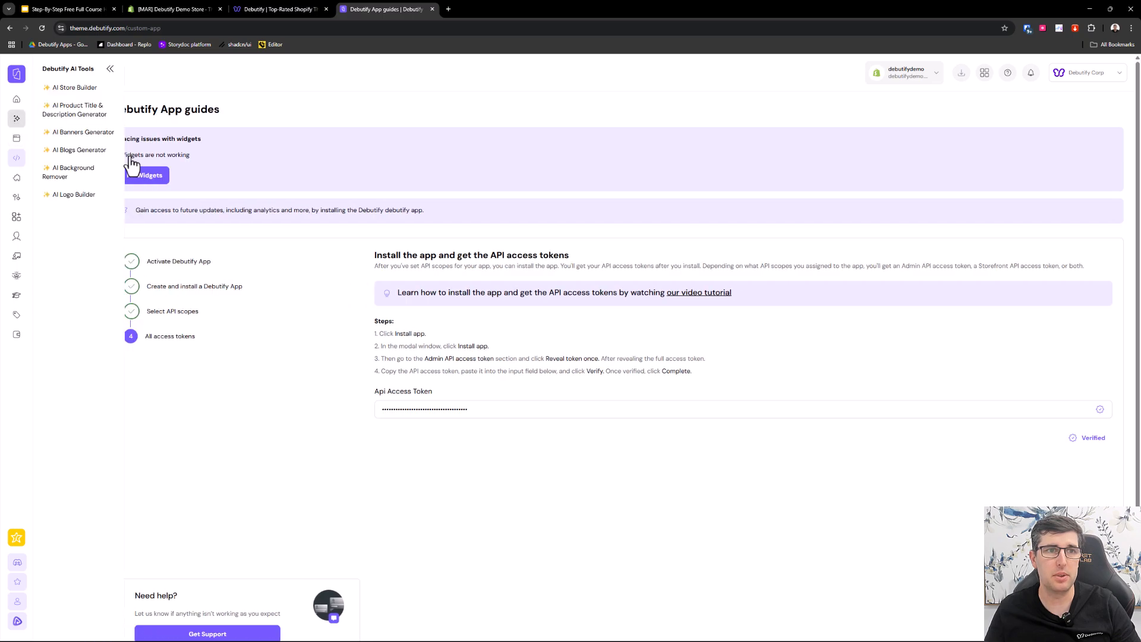
pyautogui.click(71, 87)
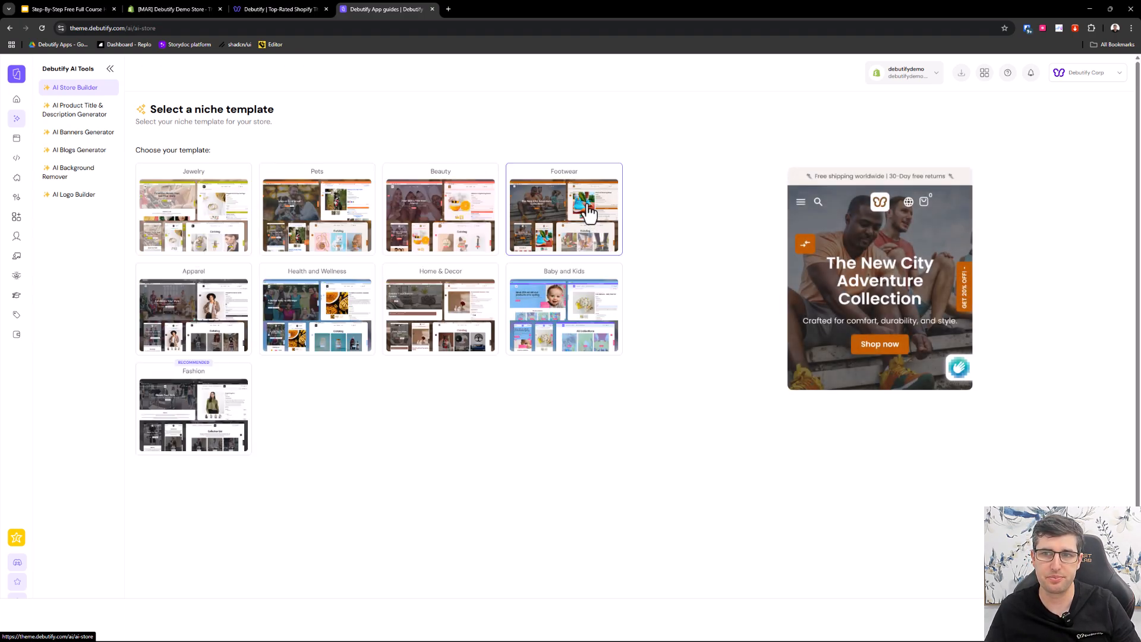
pyautogui.click(564, 204)
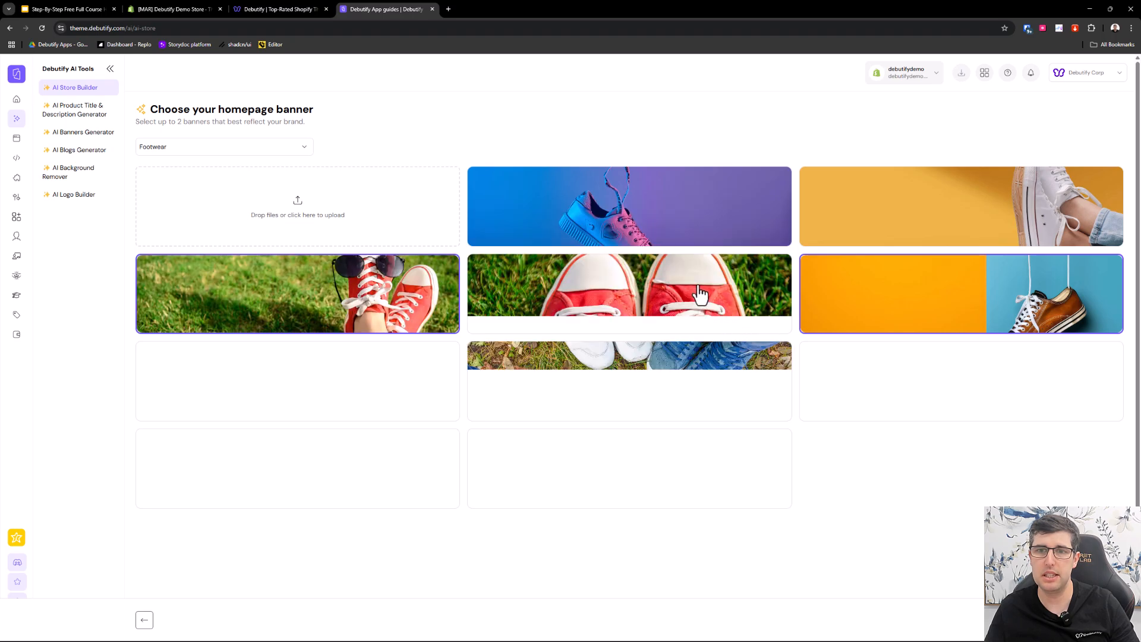
pyautogui.click(700, 293)
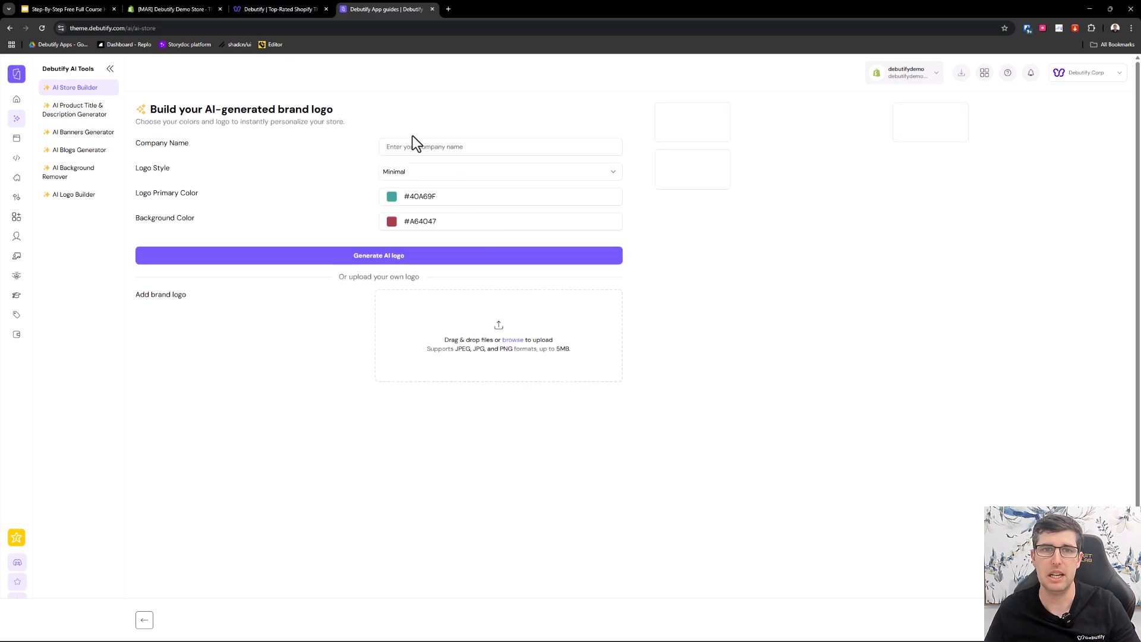
# - Generate a Playful AI logo for the company name "dog lover" and choose the generated dog logo
pyautogui.click(415, 145)
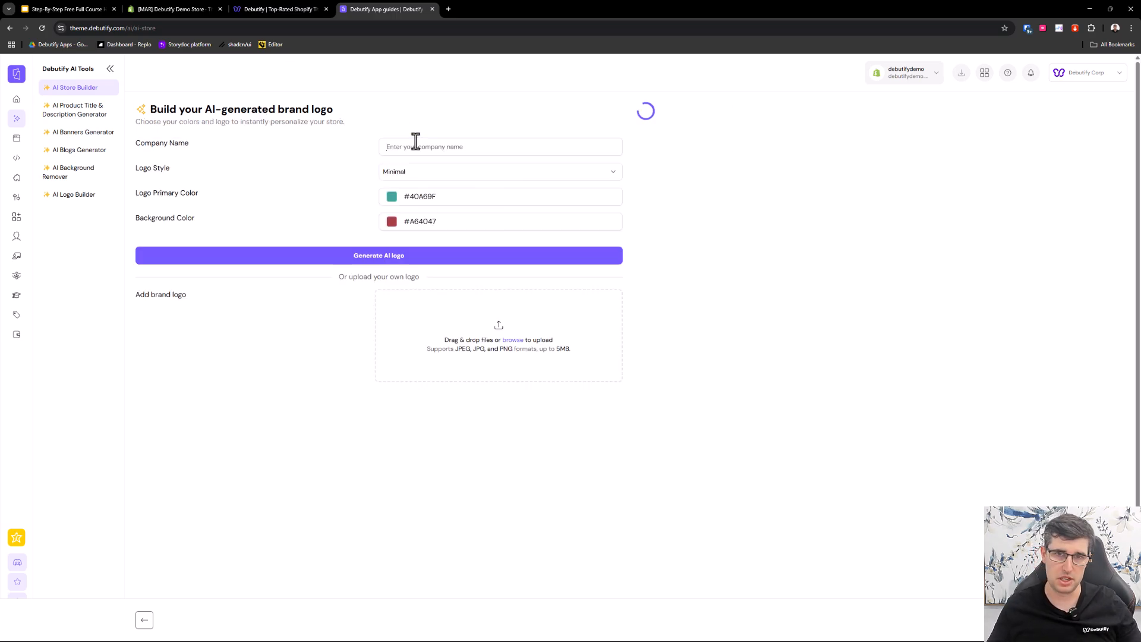
pyautogui.click(415, 142)
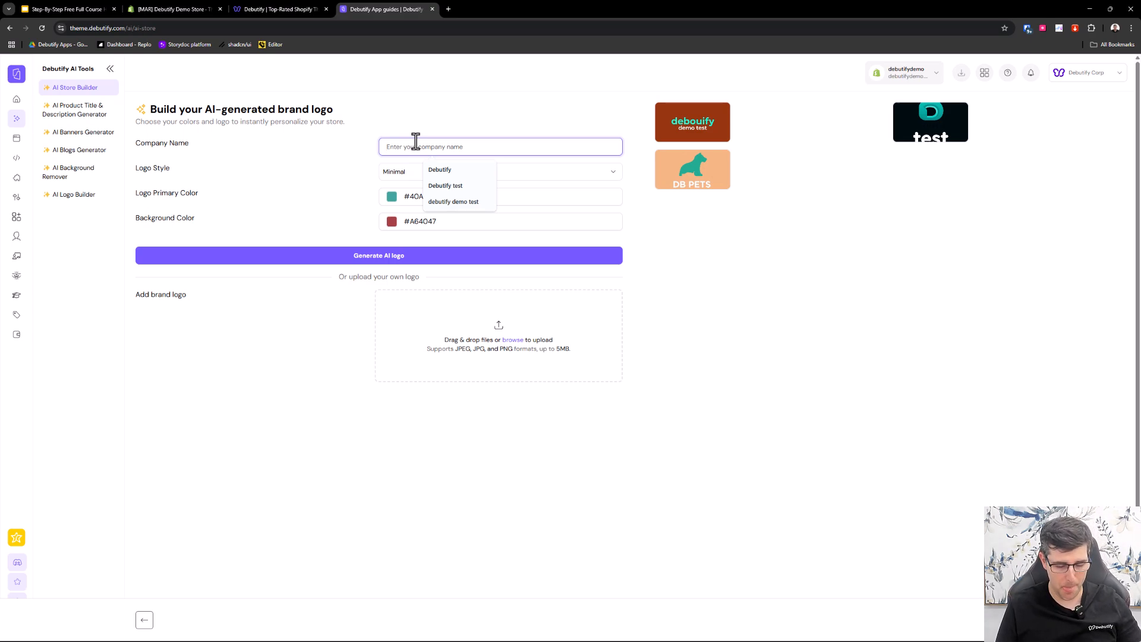
pyautogui.write('dog lover')
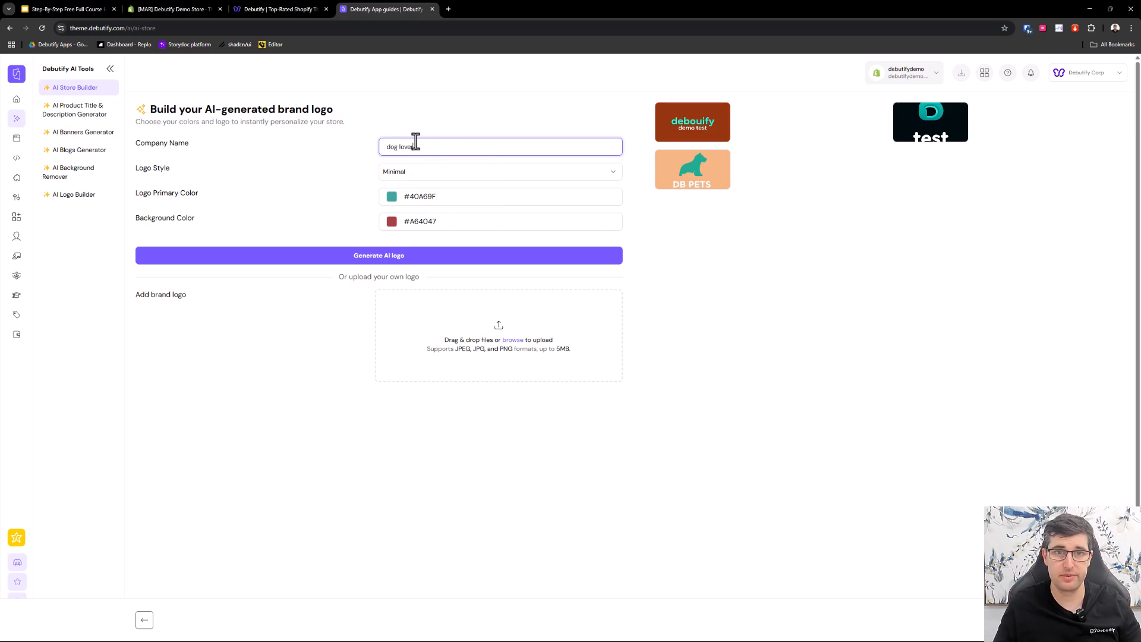
pyautogui.click(434, 173)
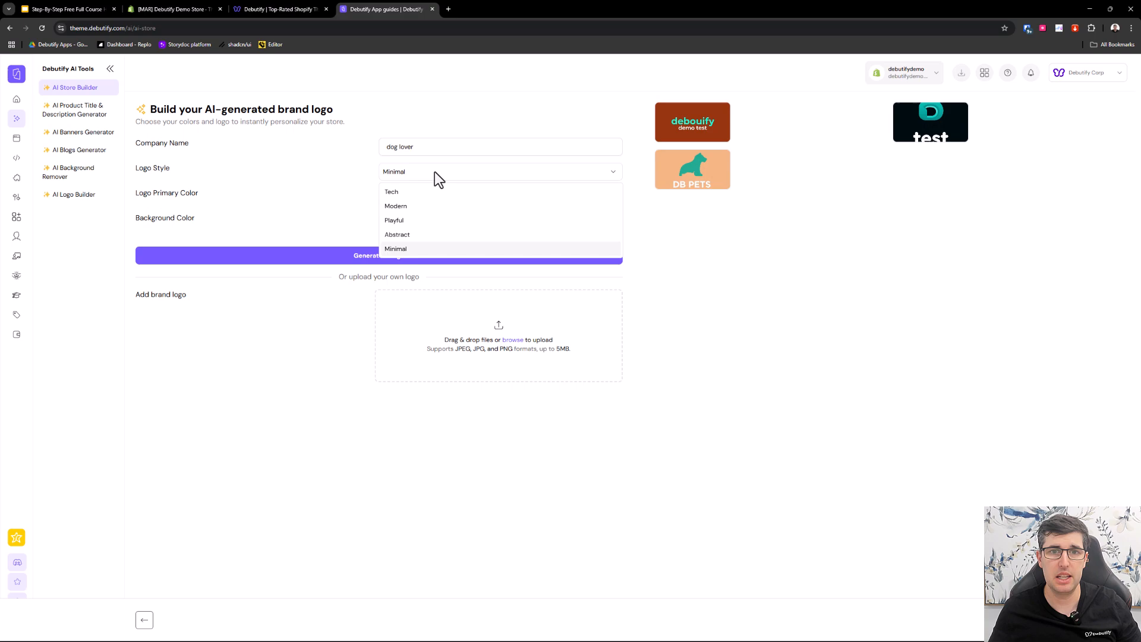
pyautogui.click(421, 221)
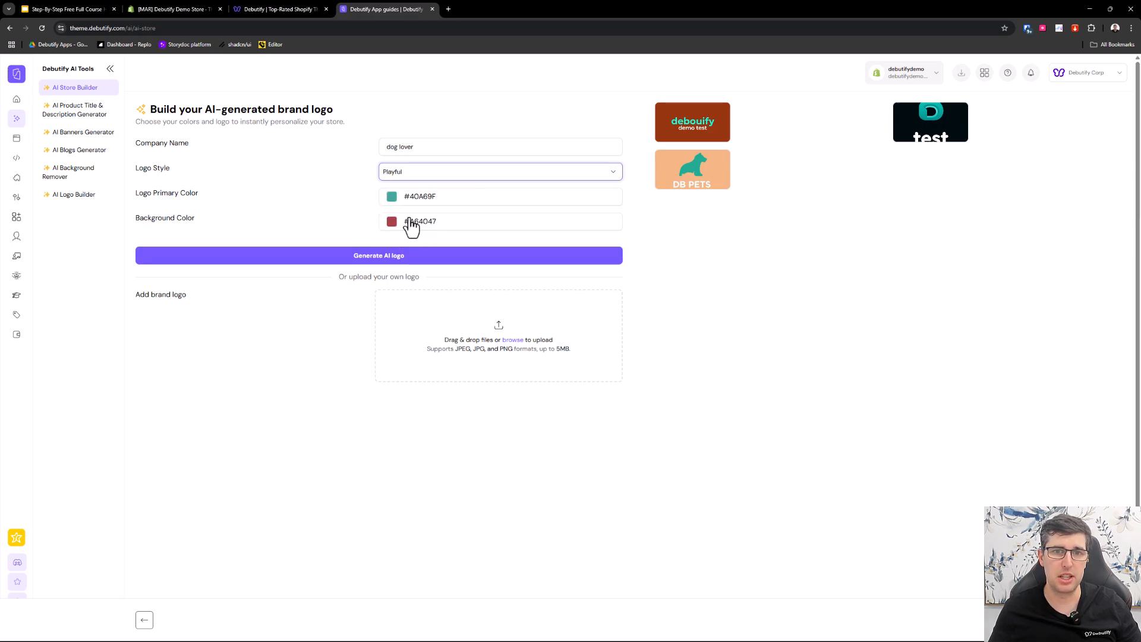
pyautogui.click(372, 260)
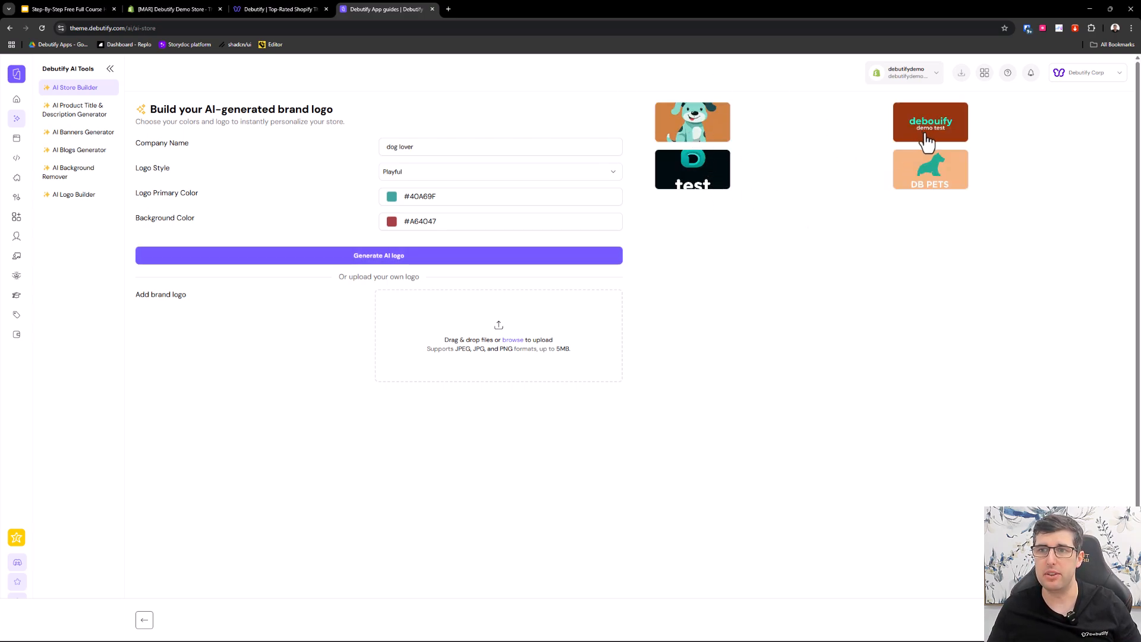
pyautogui.click(689, 135)
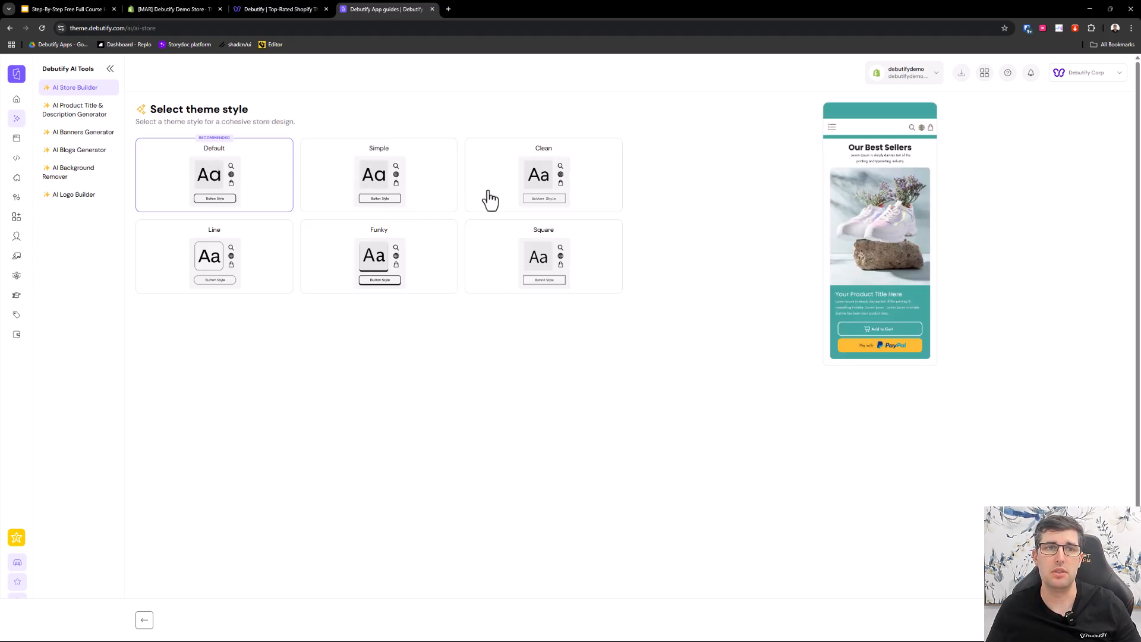
# - Compare the available theme styles, select Line, and continue past the brand kit to the custom theme upload stage
pyautogui.click(517, 252)
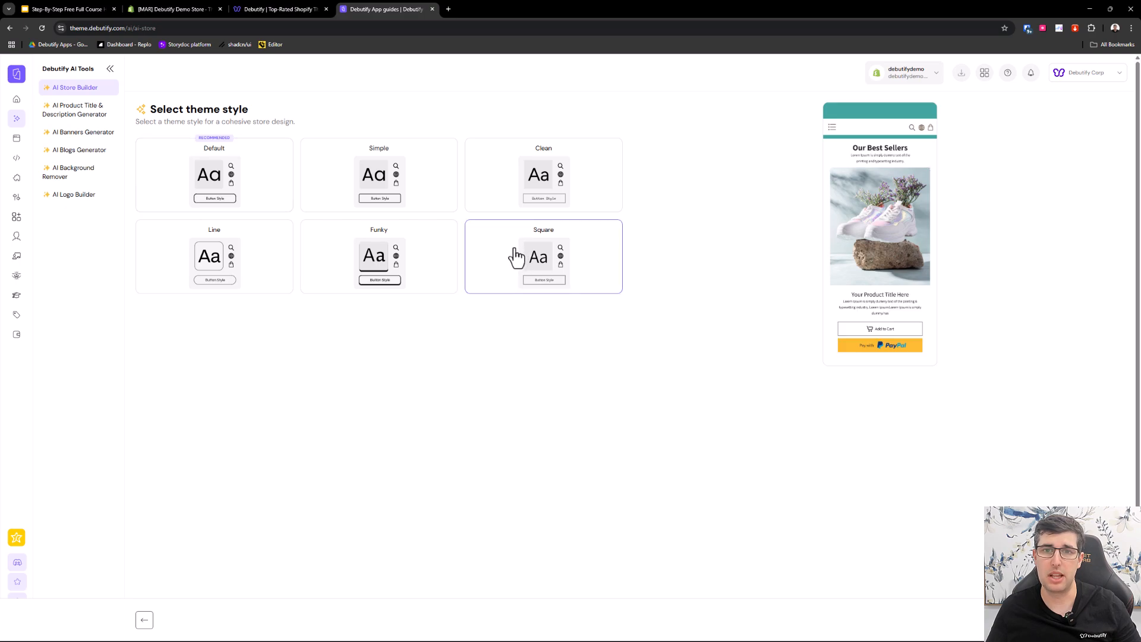
pyautogui.click(542, 170)
pyautogui.click(435, 270)
pyautogui.click(423, 177)
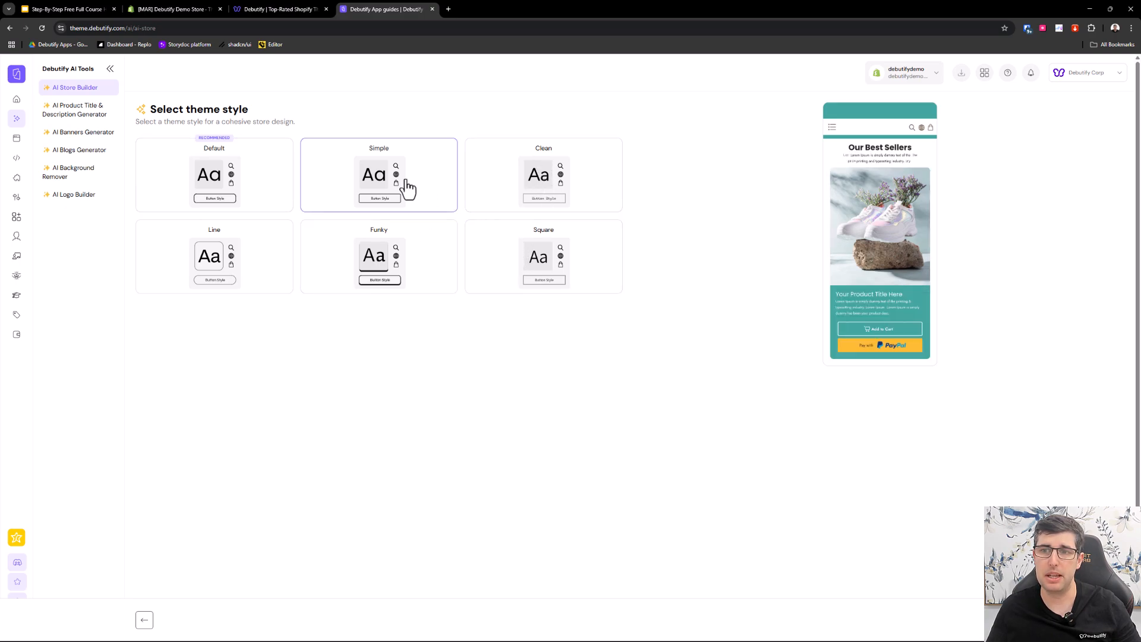
pyautogui.click(271, 265)
pyautogui.click(250, 191)
pyautogui.click(332, 202)
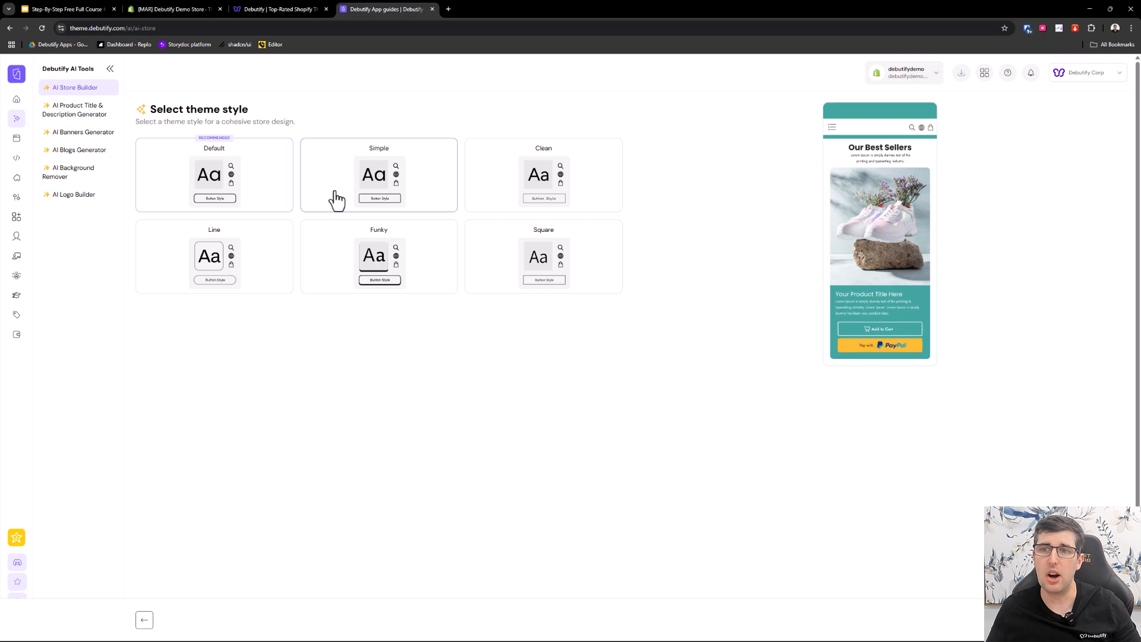
pyautogui.click(245, 246)
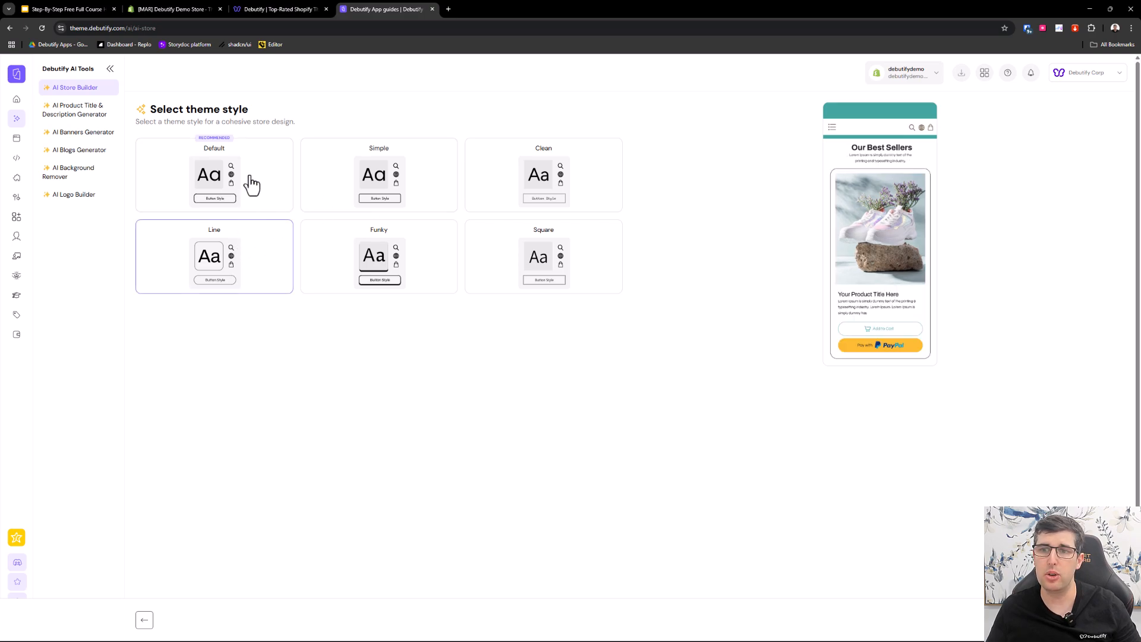
pyautogui.click(252, 185)
pyautogui.click(567, 185)
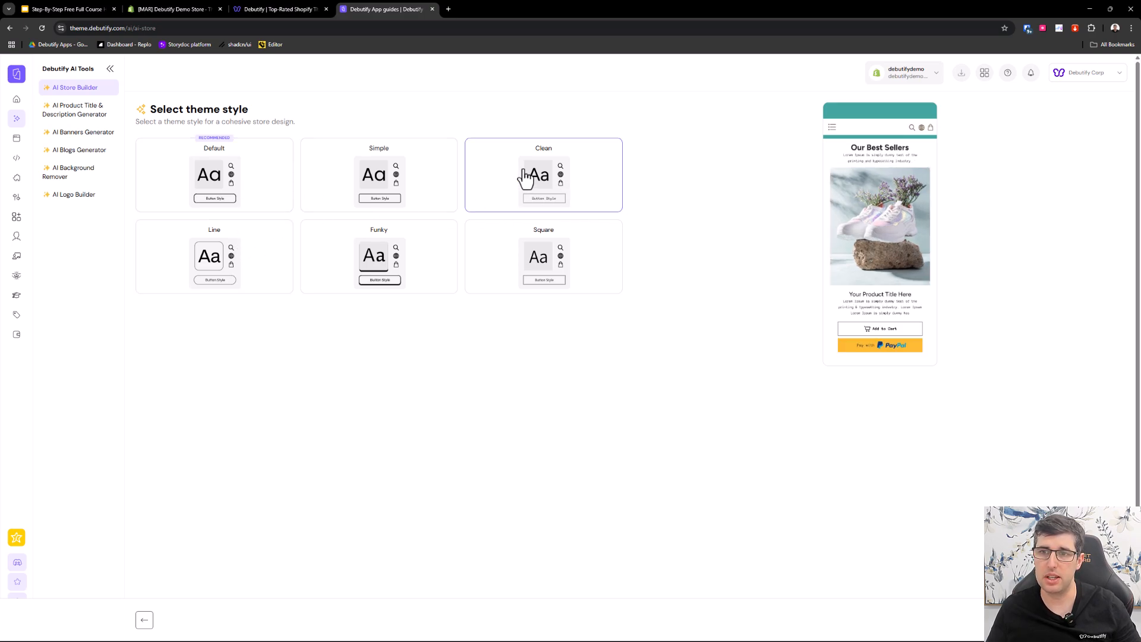
pyautogui.click(276, 266)
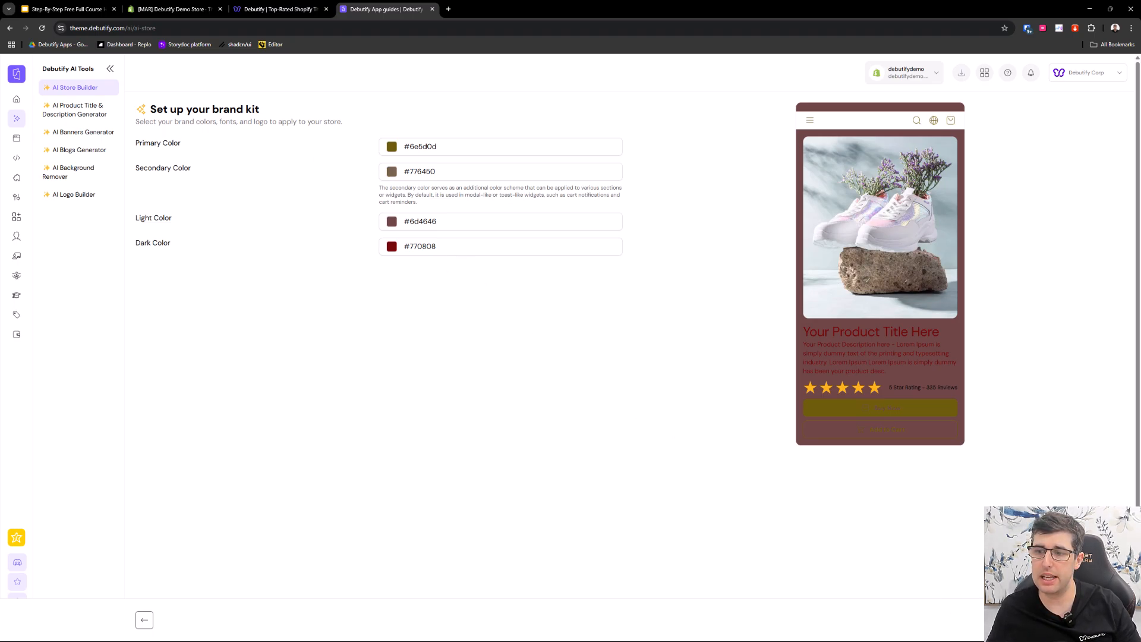
pyautogui.click(1109, 620)
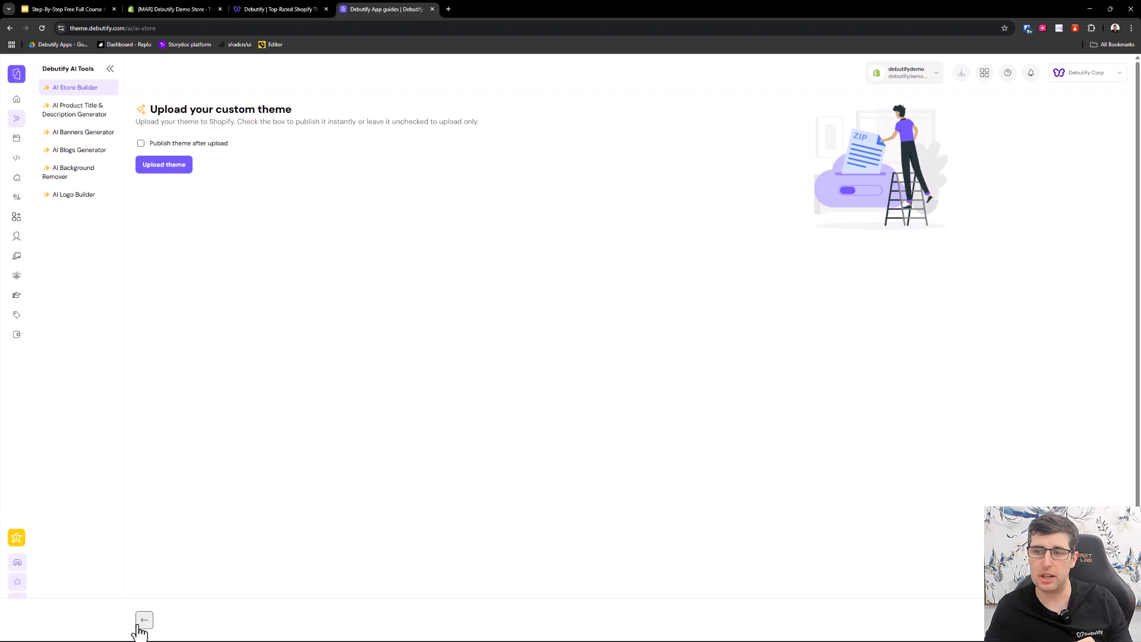
# - Display the template library categories and take the AI Store Builder back to the homepage banner selection
pyautogui.click(16, 140)
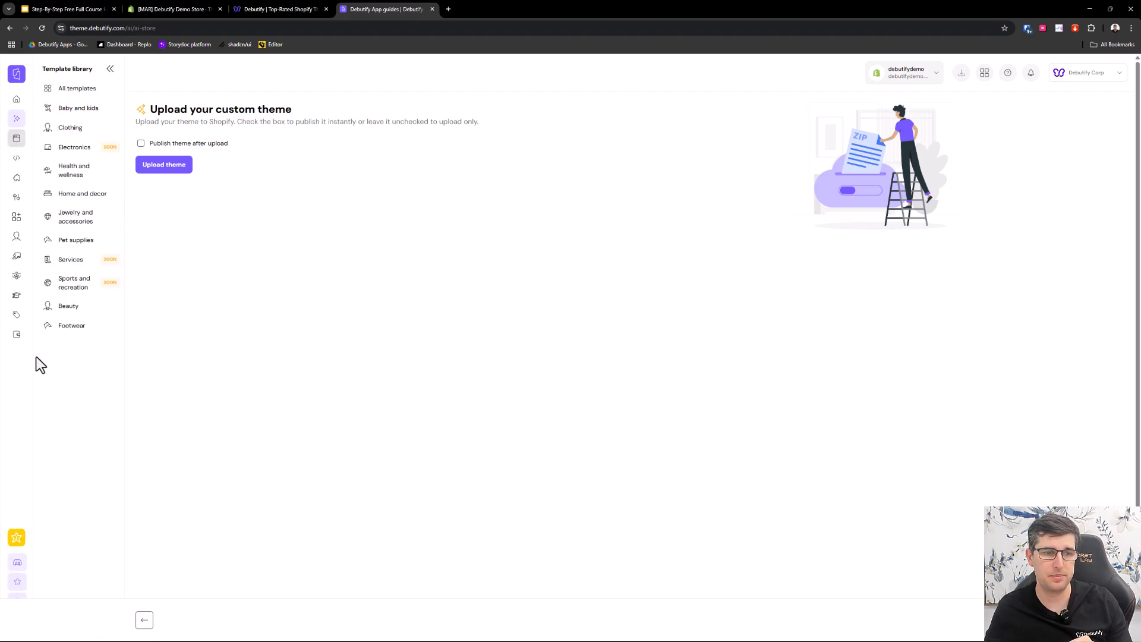
pyautogui.click(144, 621)
pyautogui.click(144, 621)
pyautogui.click(145, 621)
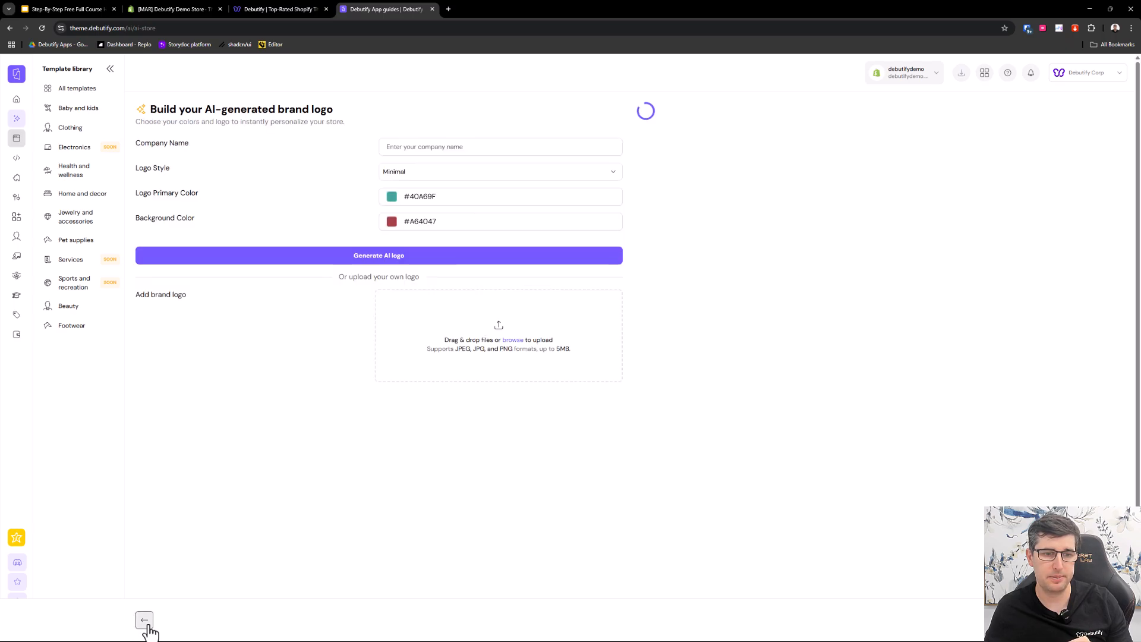
pyautogui.click(144, 621)
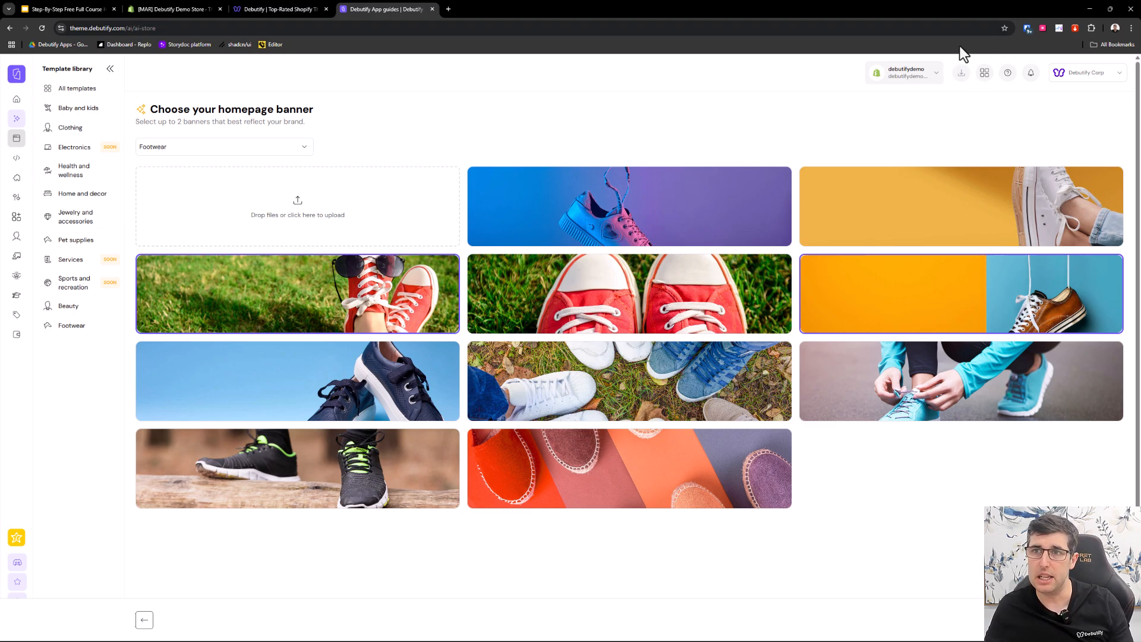
# - Open the store switcher to examine the connected Shopify stores and the options for adding a store or license
pyautogui.click(890, 83)
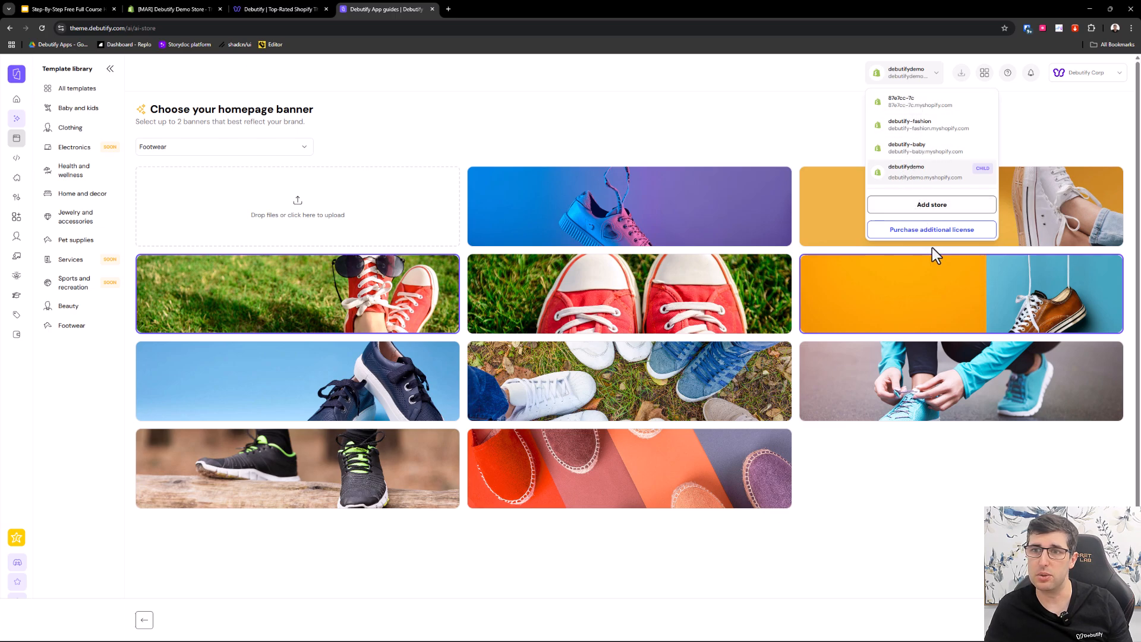
pyautogui.click(651, 131)
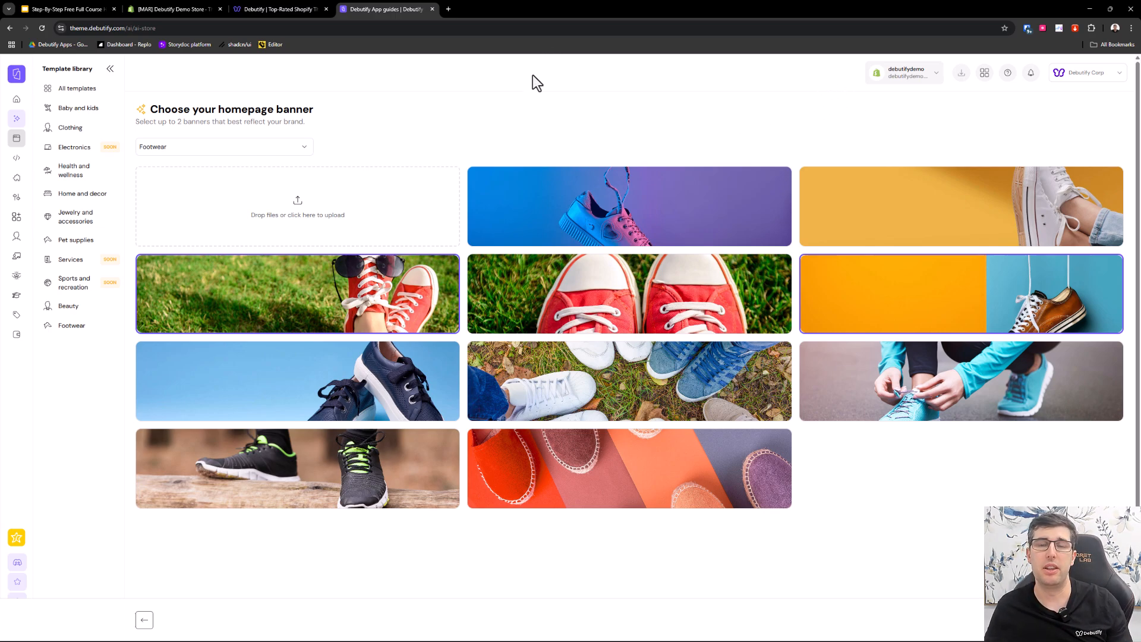
pyautogui.click(883, 77)
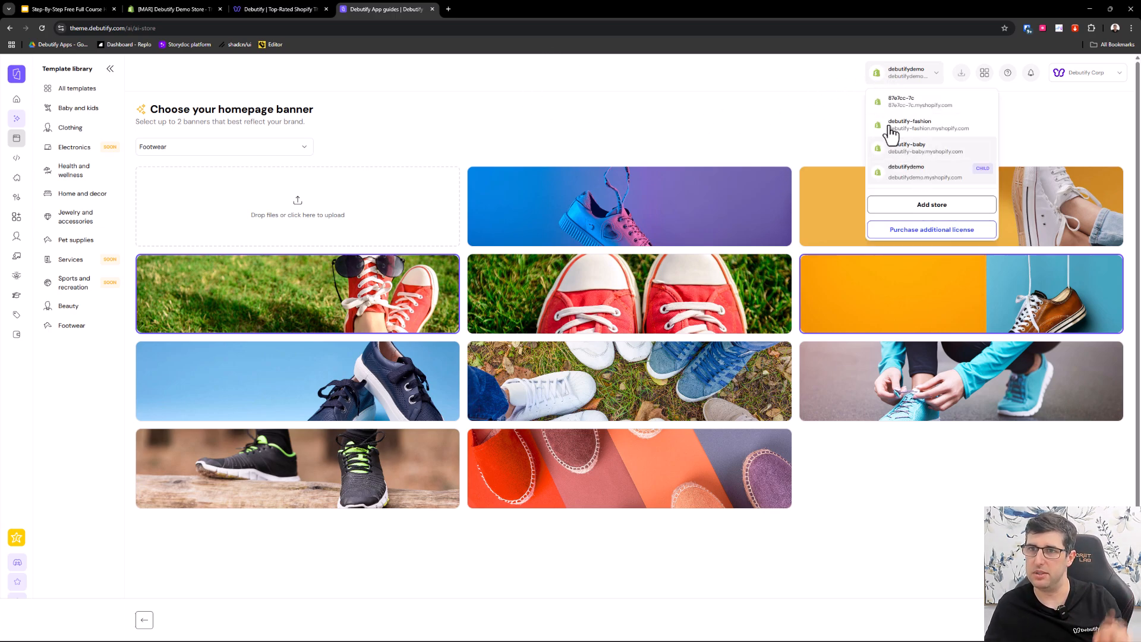
# - Close the store switcher, open Theme-jewellery-v8.0.4 in the Shopify theme editor, and review its home page sections
pyautogui.click(799, 117)
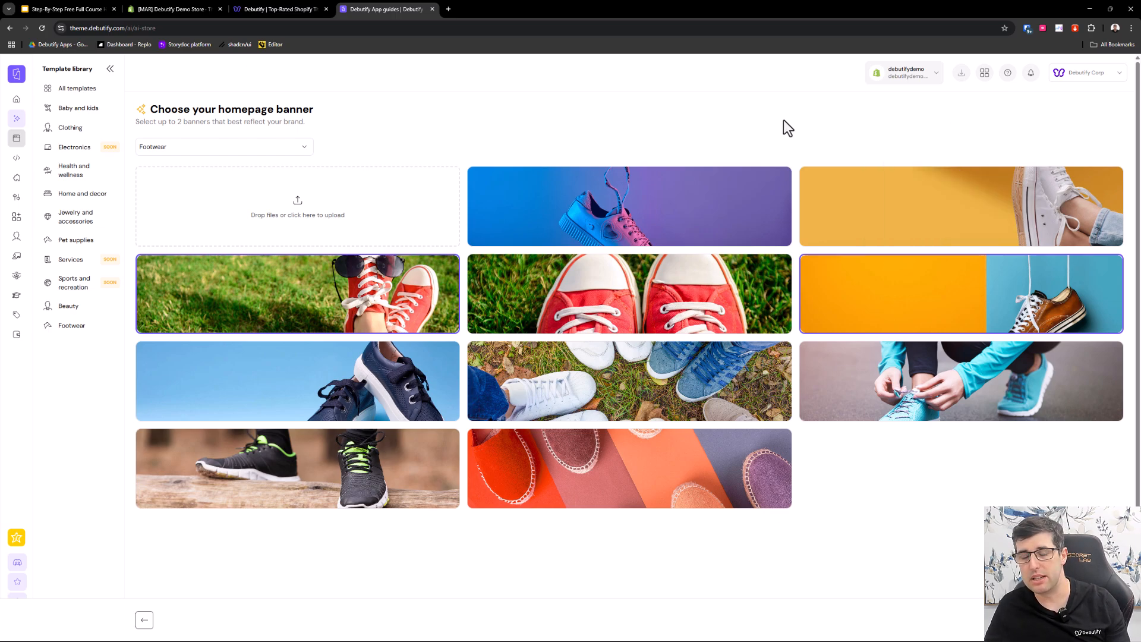
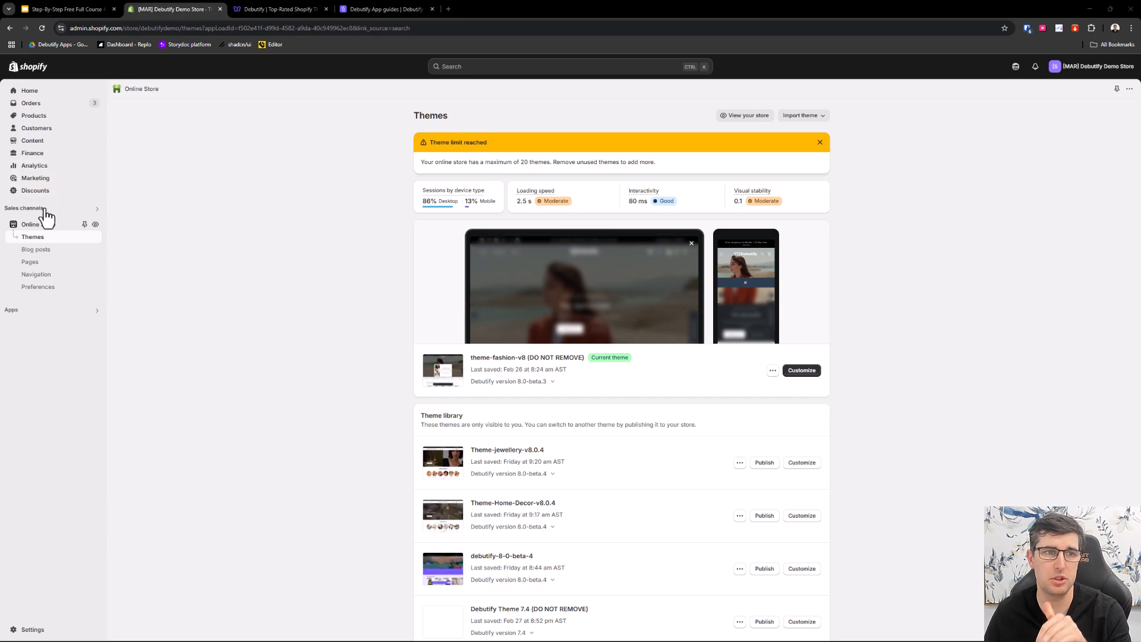
pyautogui.click(800, 462)
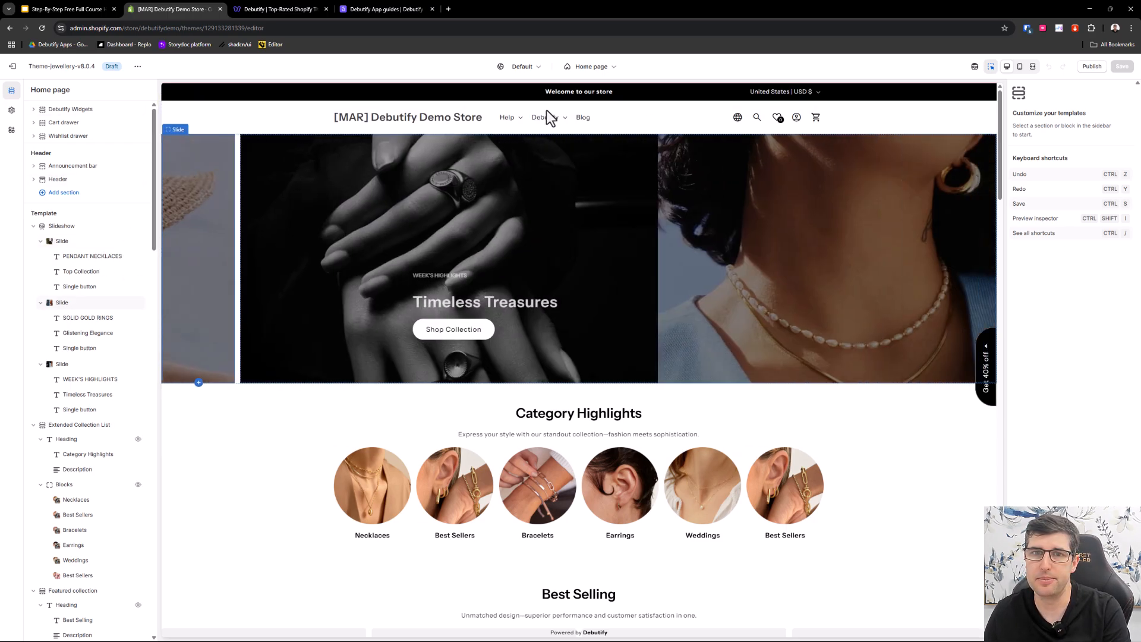
pyautogui.scroll(-15, 644, 169)
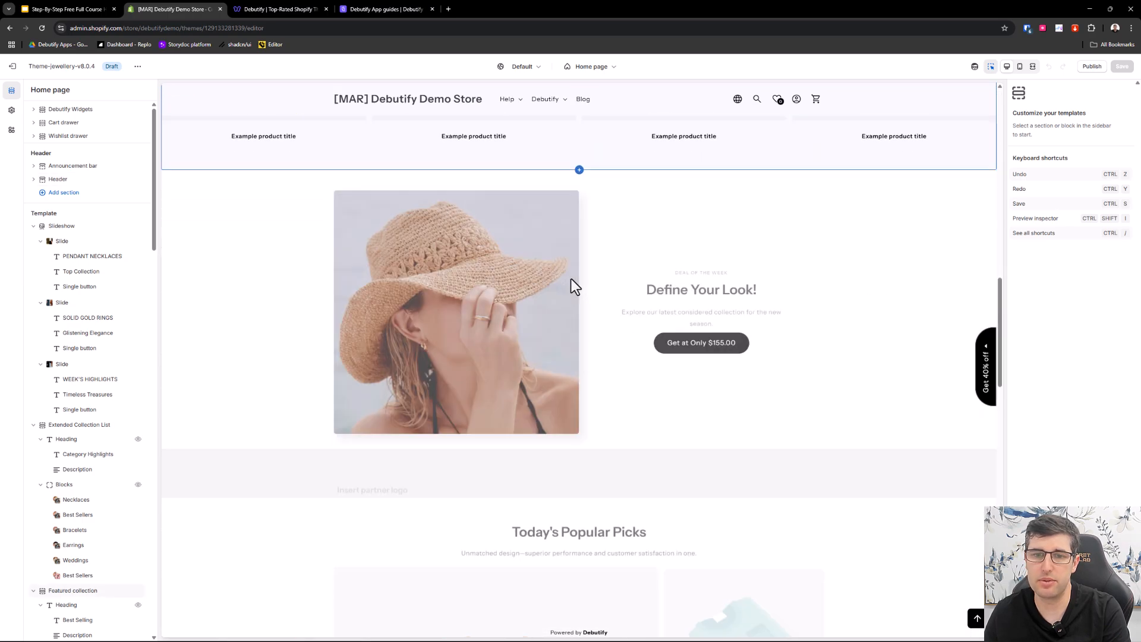
pyautogui.scroll(-5, 392, 315)
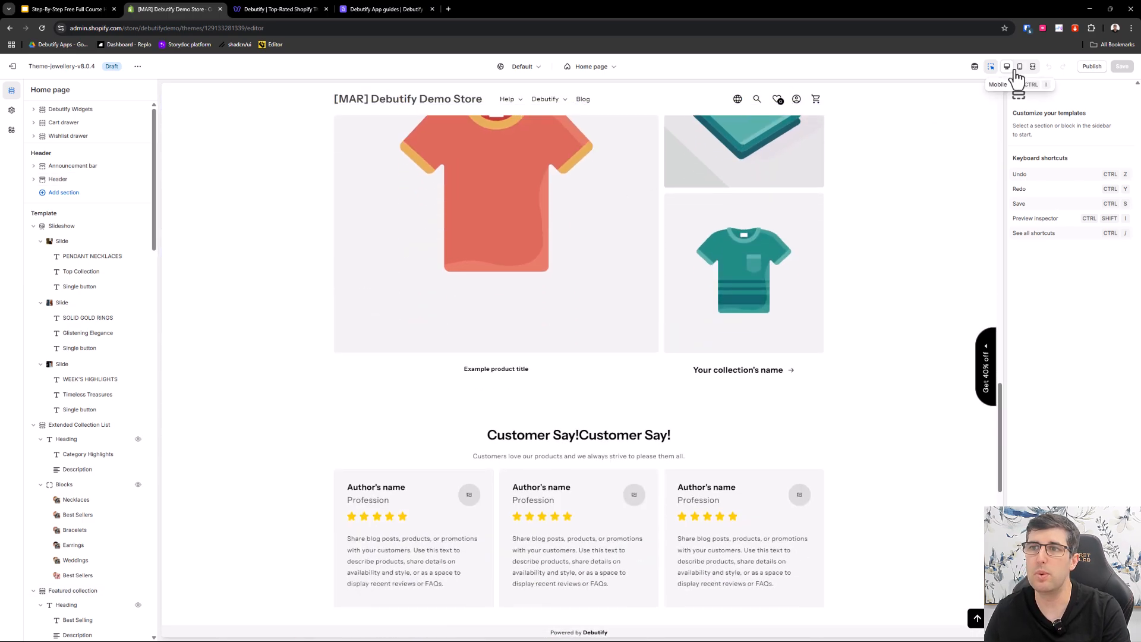
# - Set the home page preview to mobile and open the settings of the Timeless Treasures slide
pyautogui.click(1019, 68)
pyautogui.scroll(10, 604, 229)
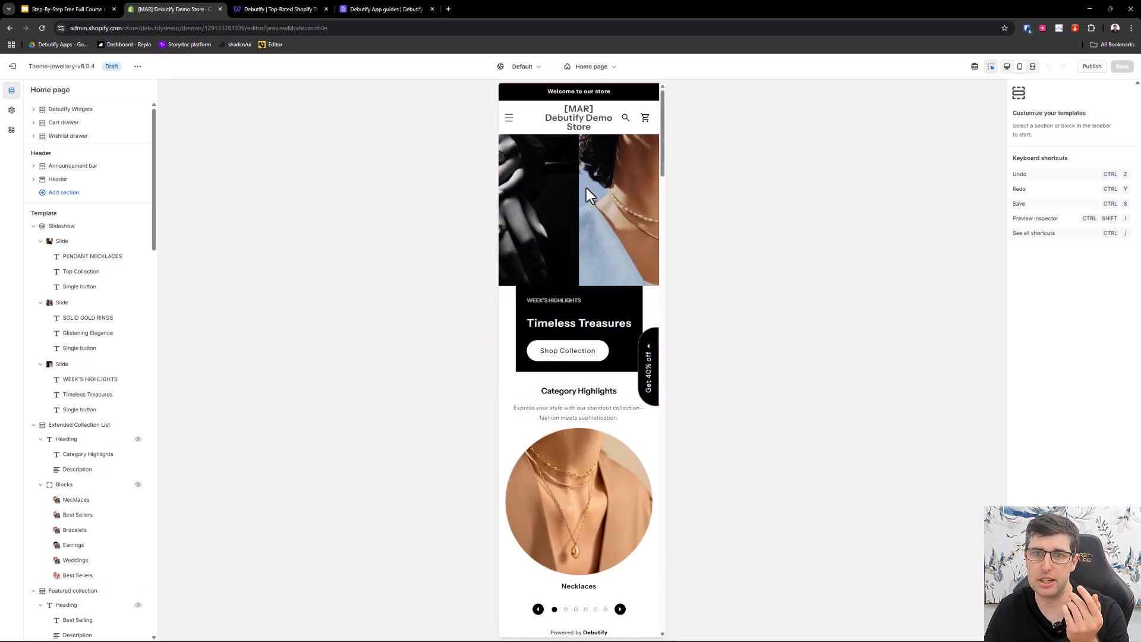
pyautogui.click(605, 178)
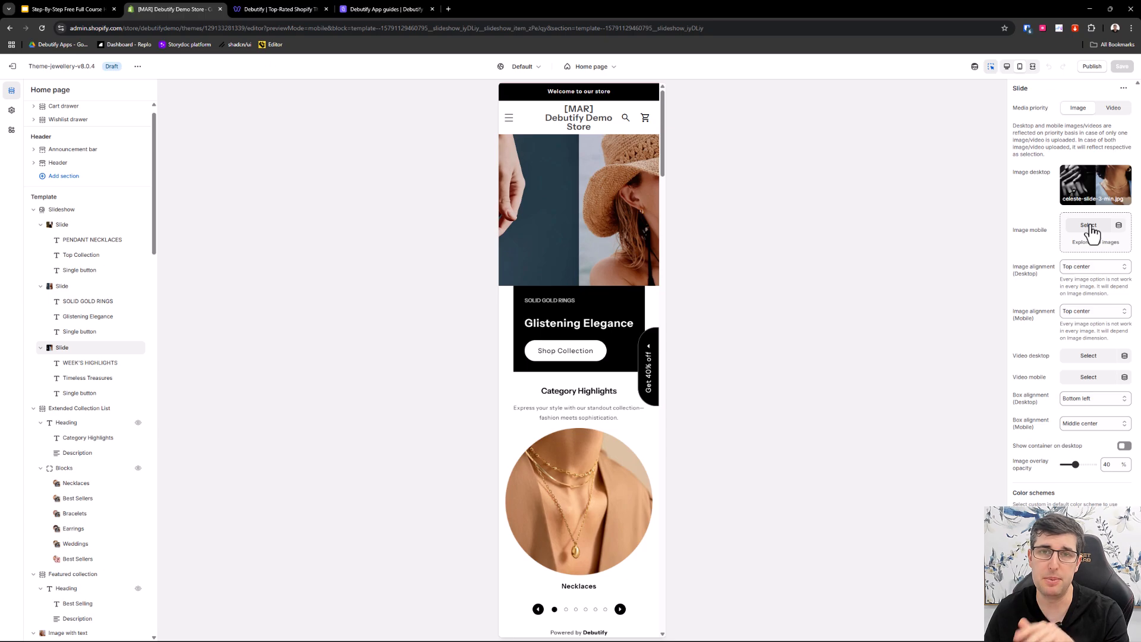
# - Examine which page templates can be edited, including the Products group, and close the template list
pyautogui.click(608, 67)
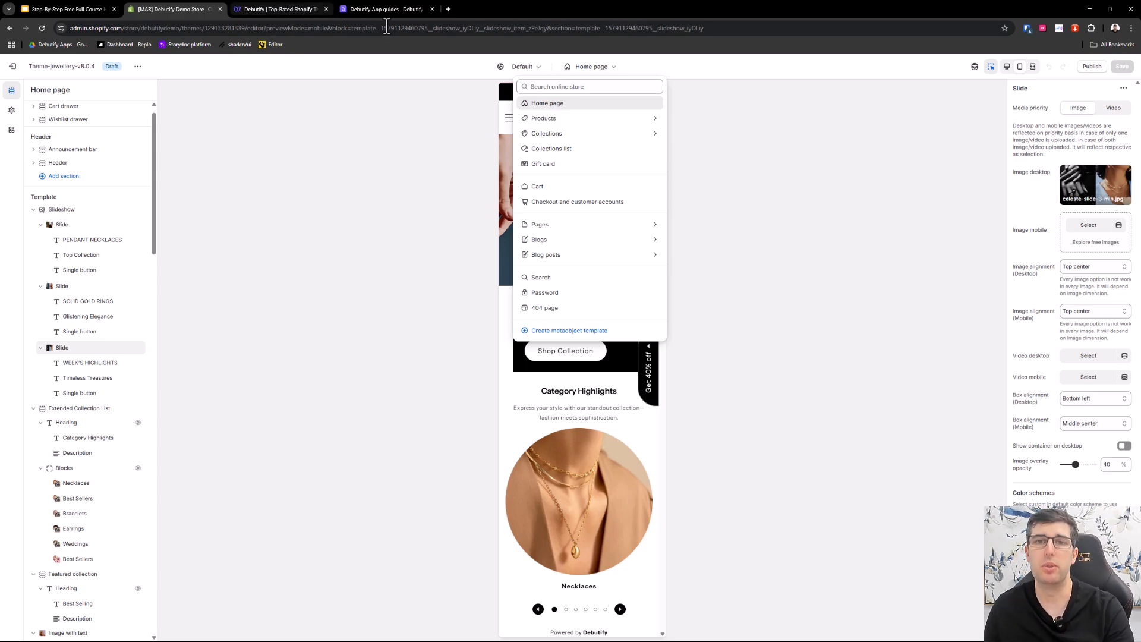
pyautogui.click(559, 123)
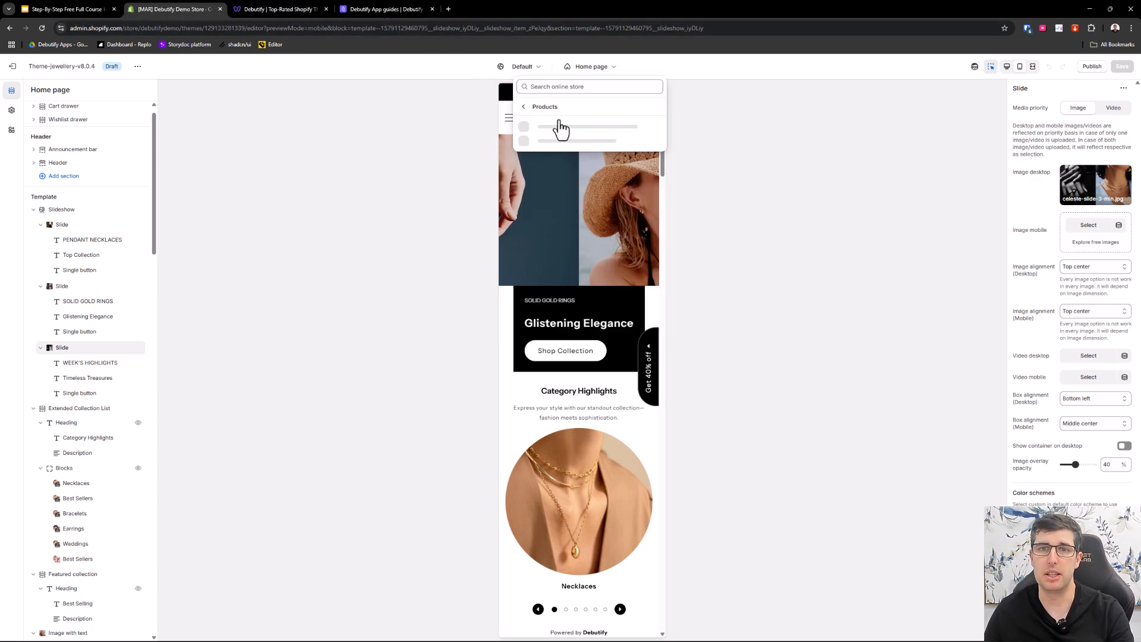
pyautogui.click(521, 108)
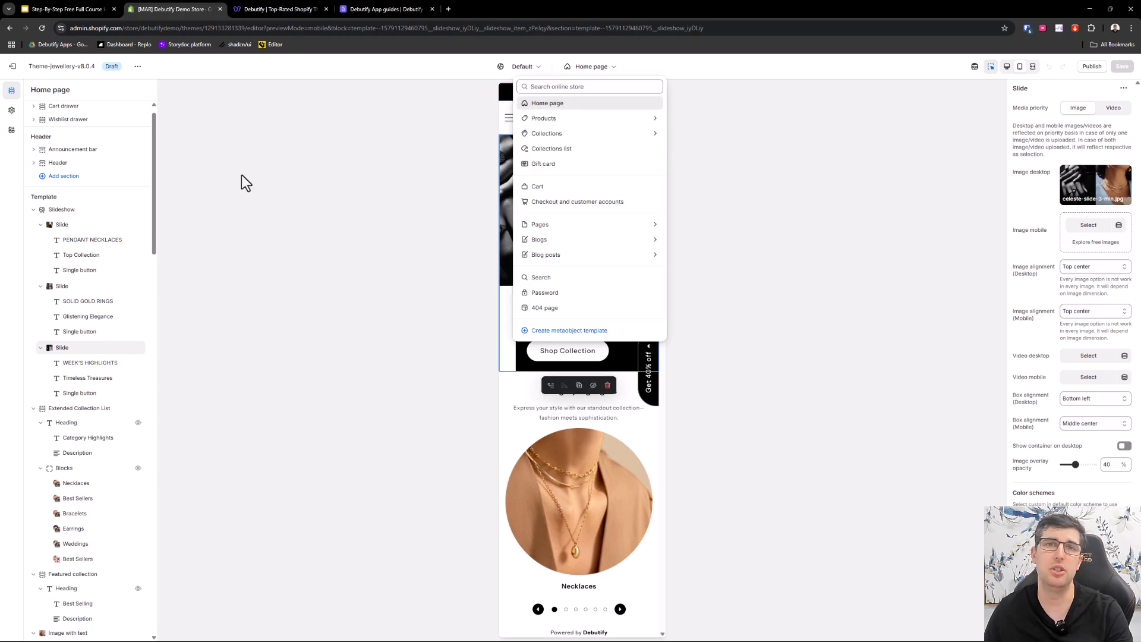
pyautogui.click(280, 182)
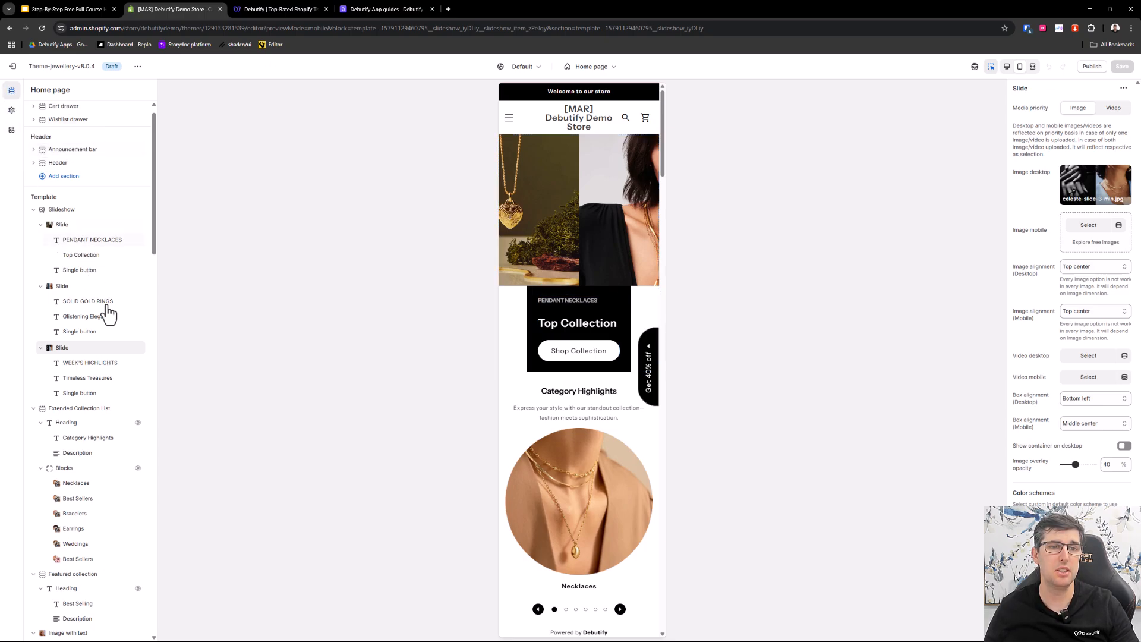
# - Hide the Multicolumn section with the partner logos and show it again
pyautogui.scroll(-6, 127, 357)
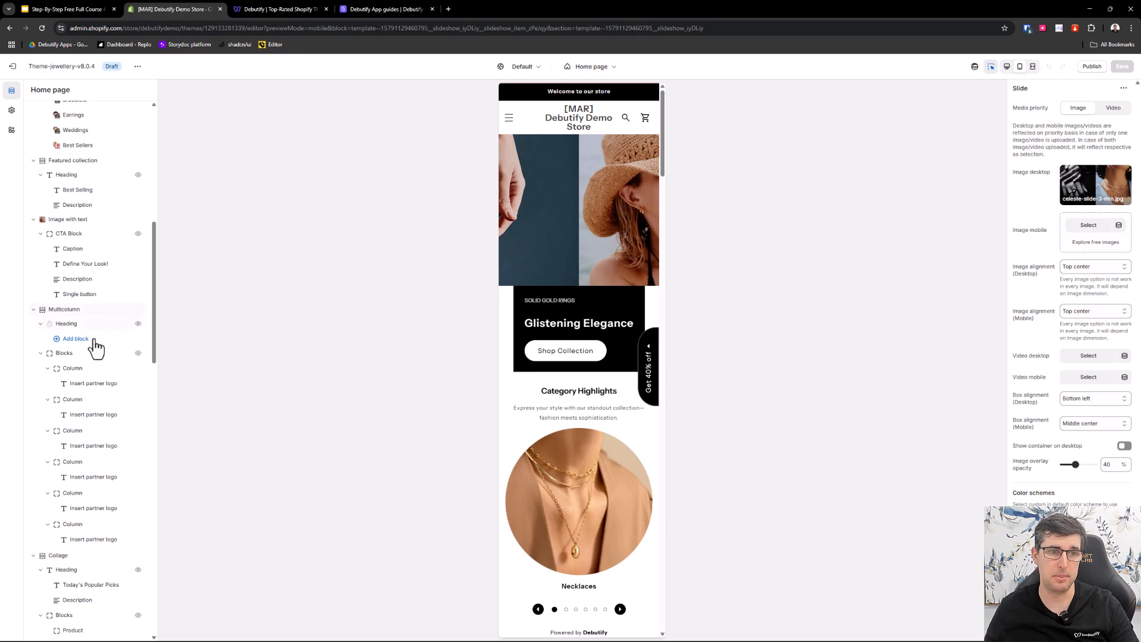
pyautogui.click(63, 312)
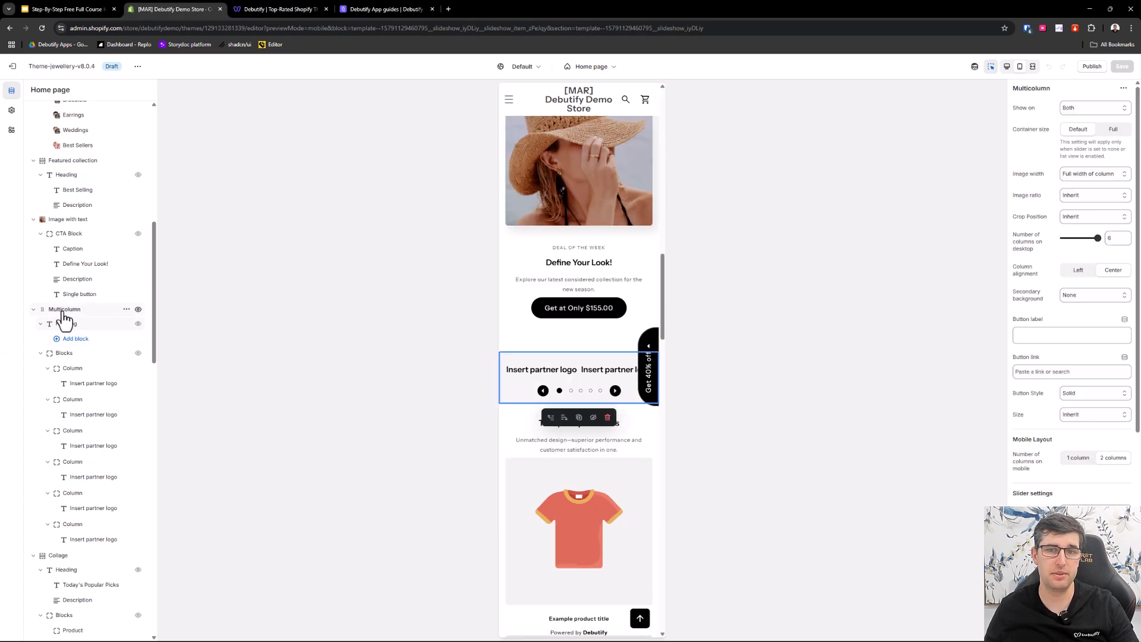
pyautogui.click(137, 310)
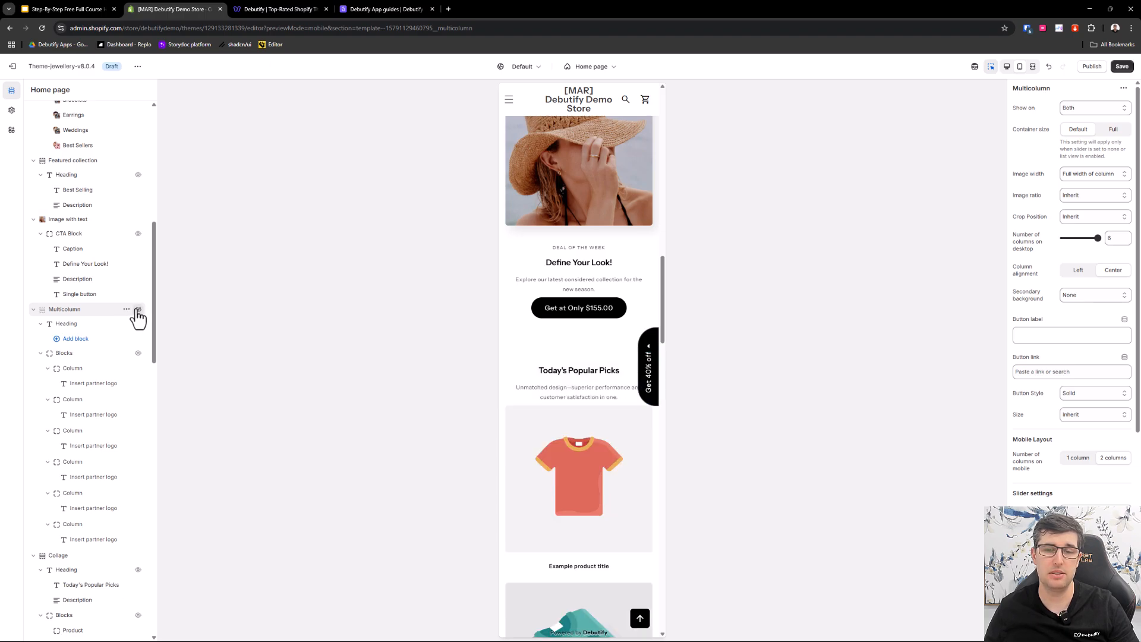
pyautogui.click(137, 310)
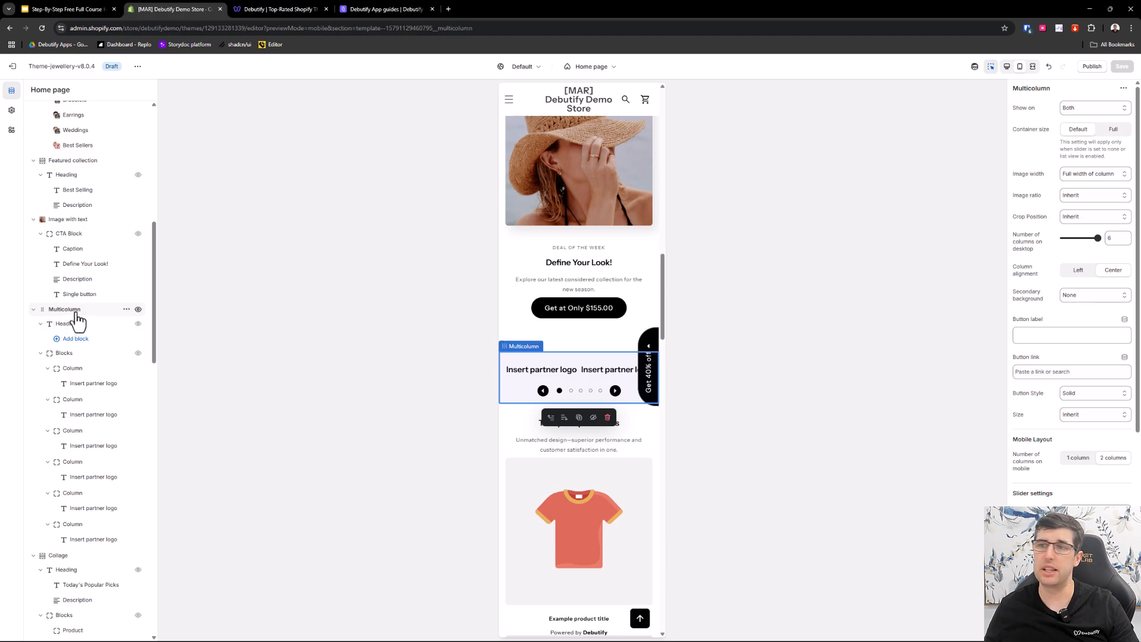
# - Try half column image width for the Multicolumn section and restore it to full width of column
pyautogui.click(1102, 176)
pyautogui.click(1092, 197)
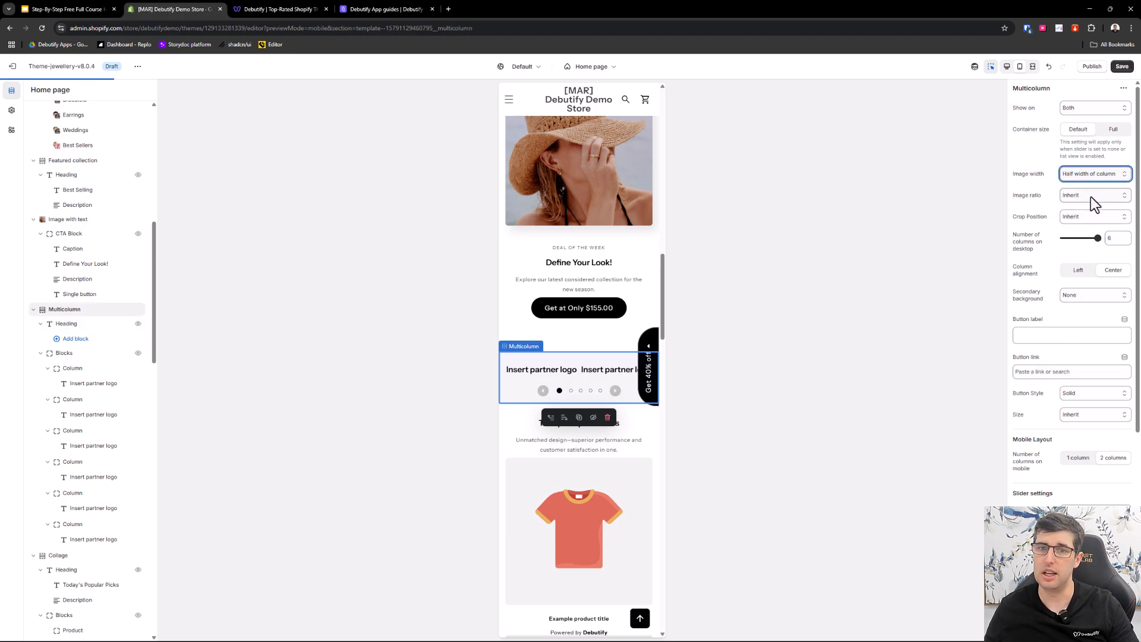
pyautogui.click(1087, 173)
pyautogui.click(1085, 209)
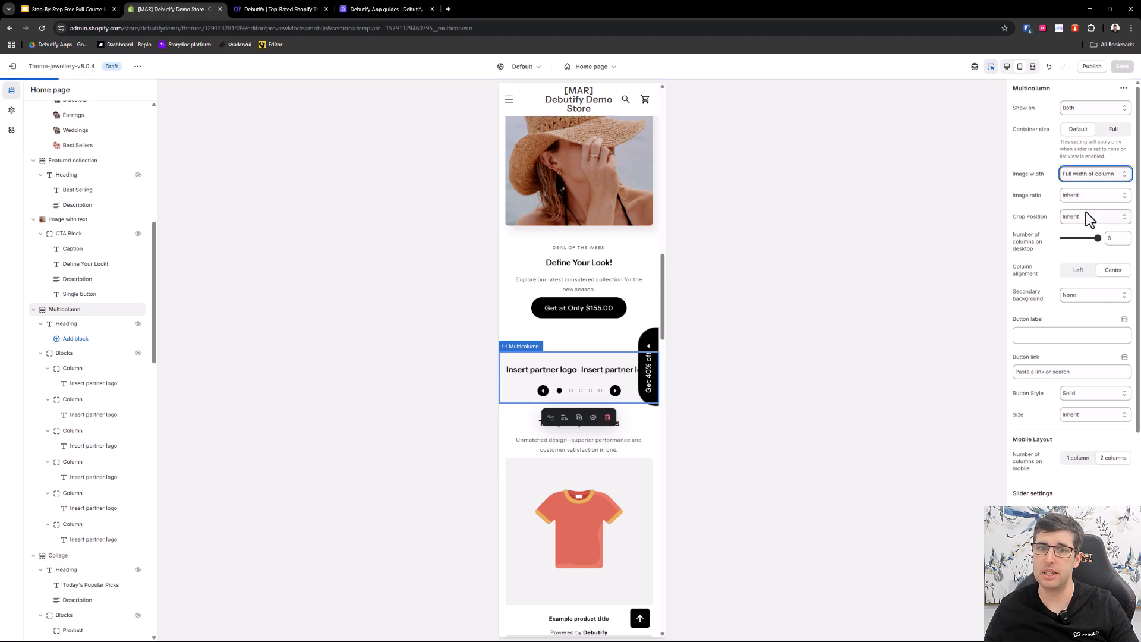
# - Try the Outline button style and Small button size in the Multicolumn section, restoring them to Solid and Inherit
pyautogui.click(1087, 394)
pyautogui.click(1083, 440)
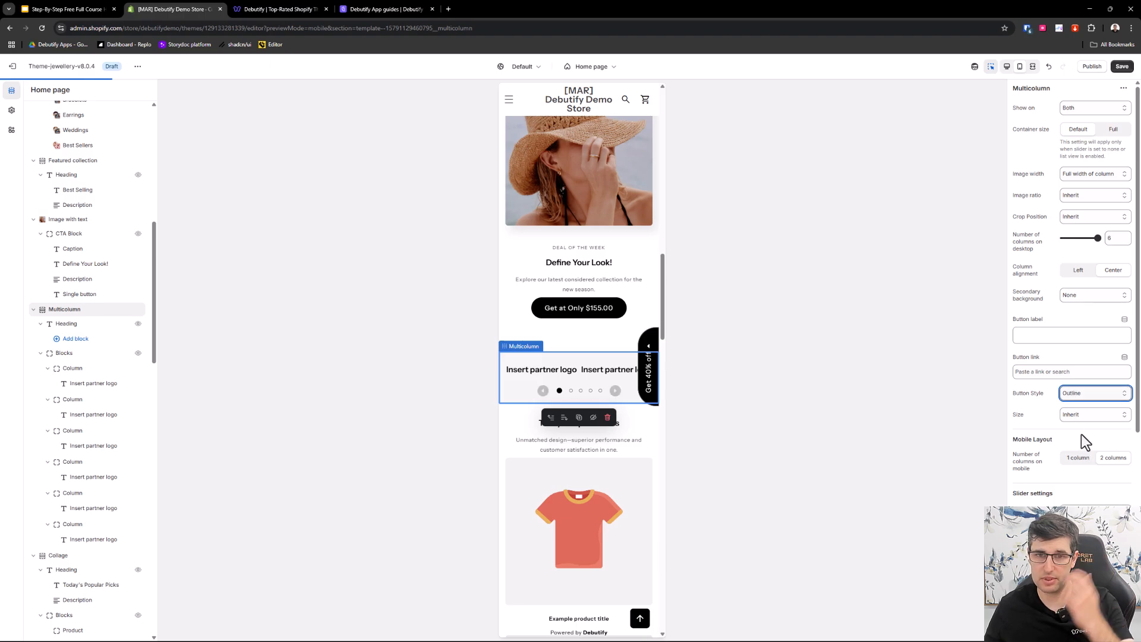
pyautogui.click(1078, 392)
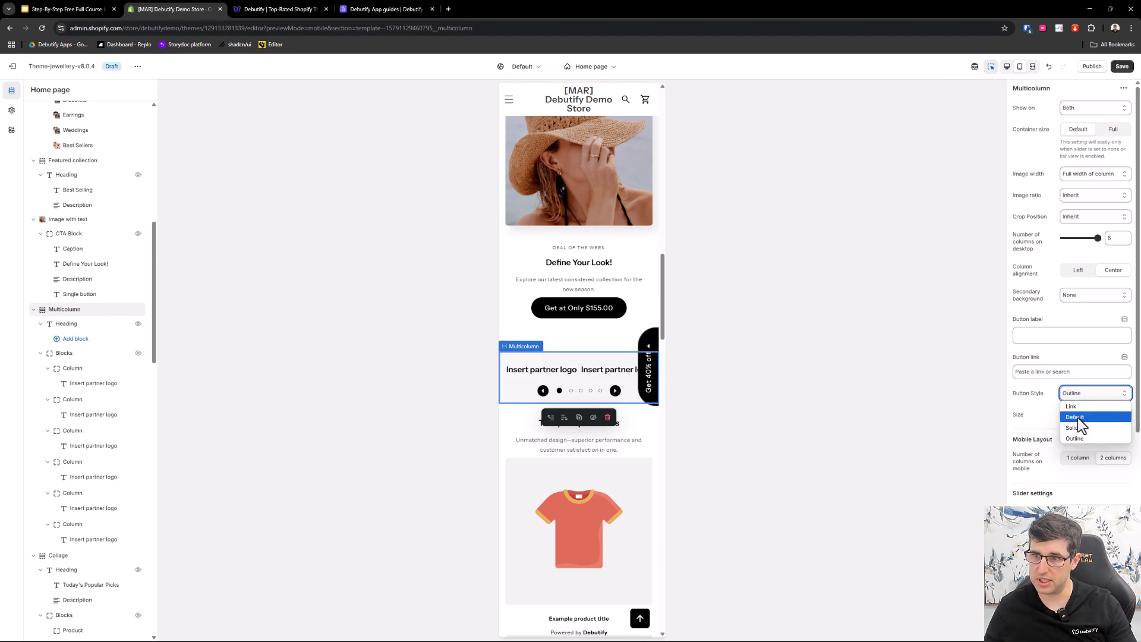
pyautogui.click(1077, 427)
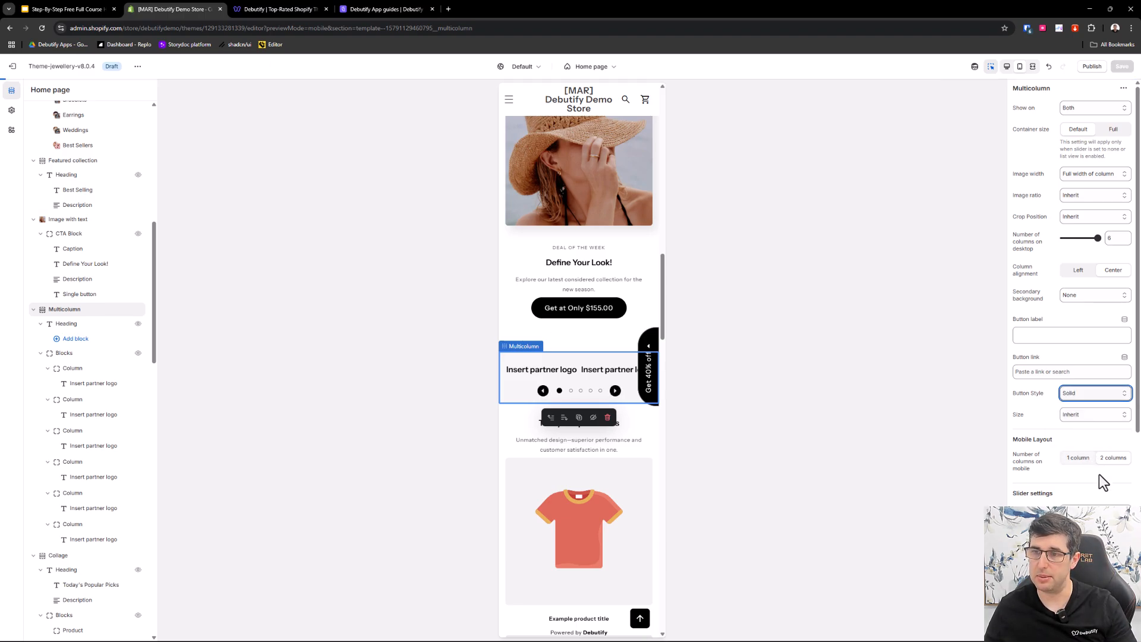
pyautogui.click(1082, 415)
pyautogui.click(1085, 440)
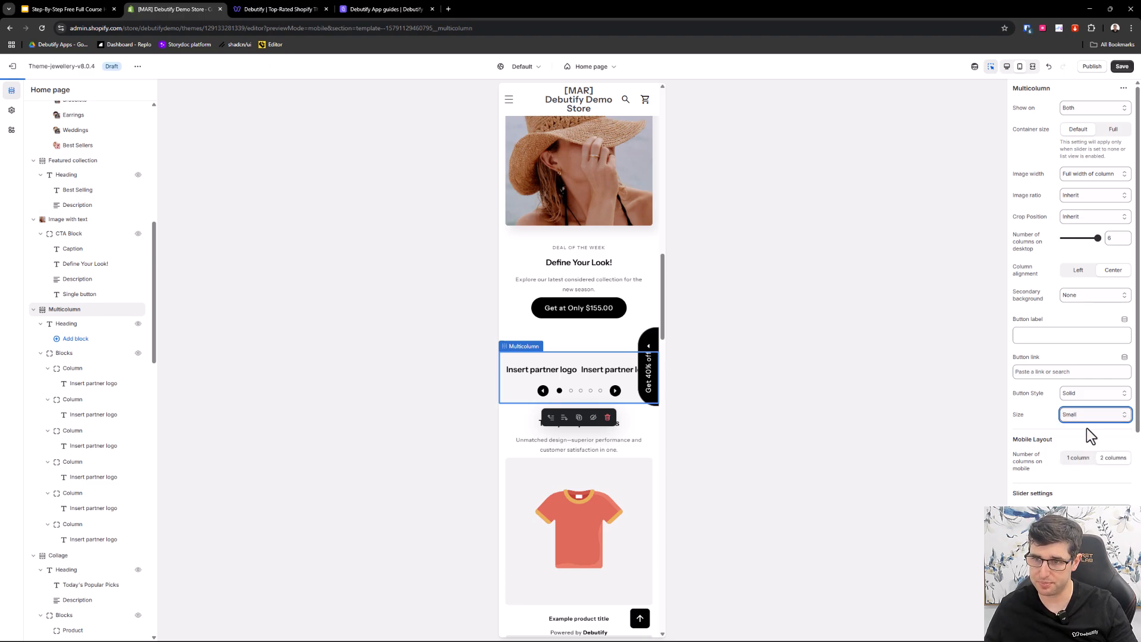
pyautogui.click(1084, 417)
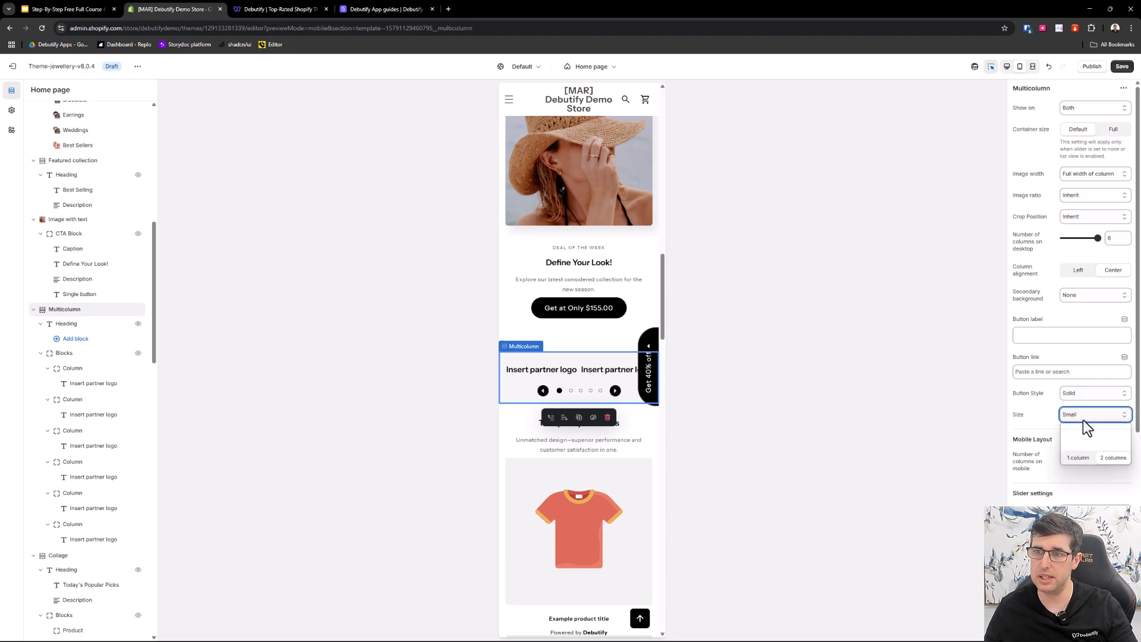
pyautogui.click(1078, 426)
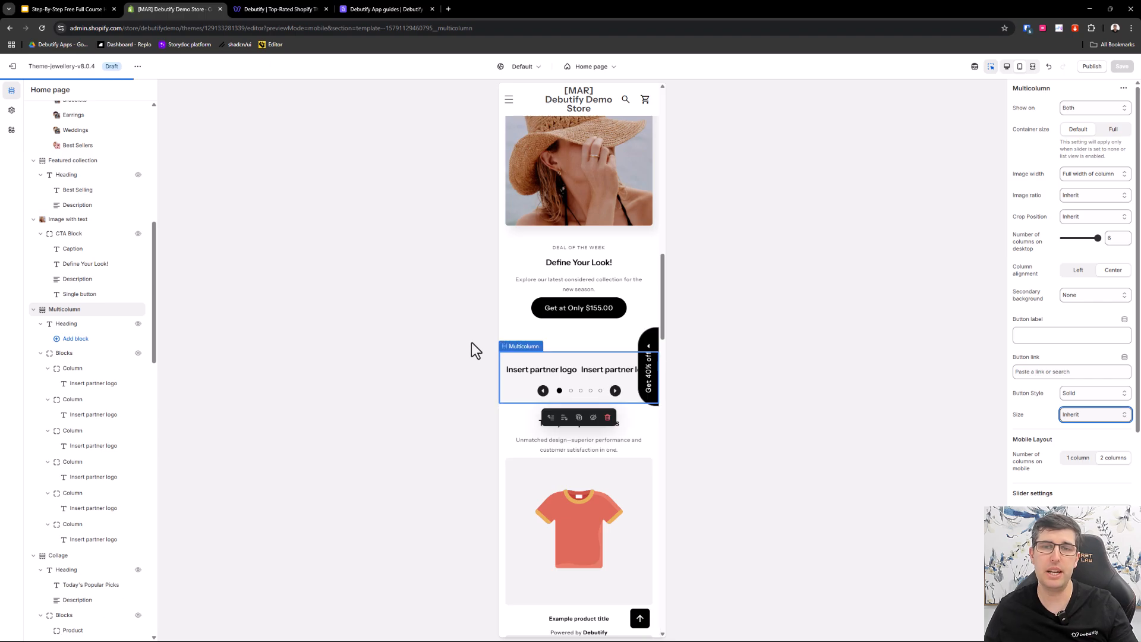
# - View the Multicolumn section's device visibility options, and switch its slider dots and arrows off and on again
pyautogui.click(1088, 110)
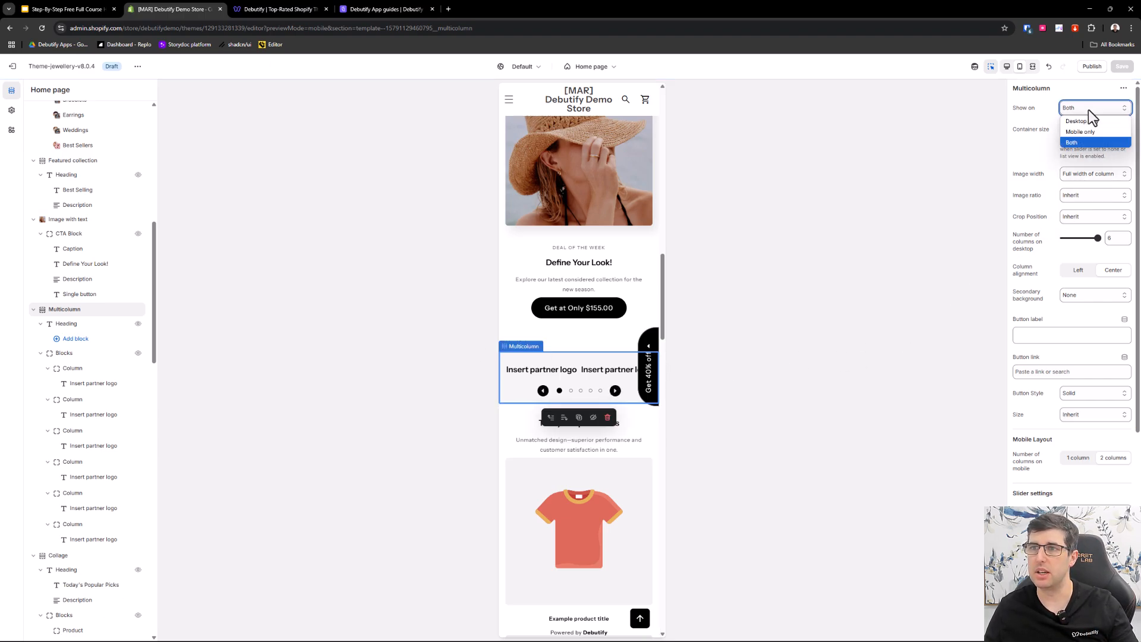
pyautogui.click(1089, 109)
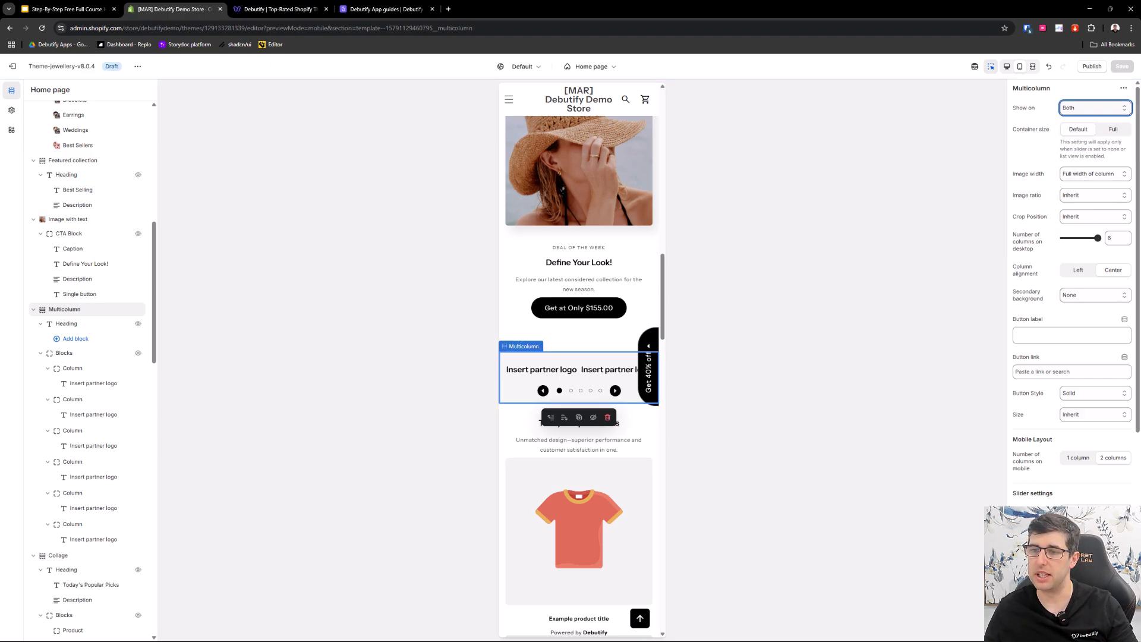
pyautogui.scroll(-5, 1091, 499)
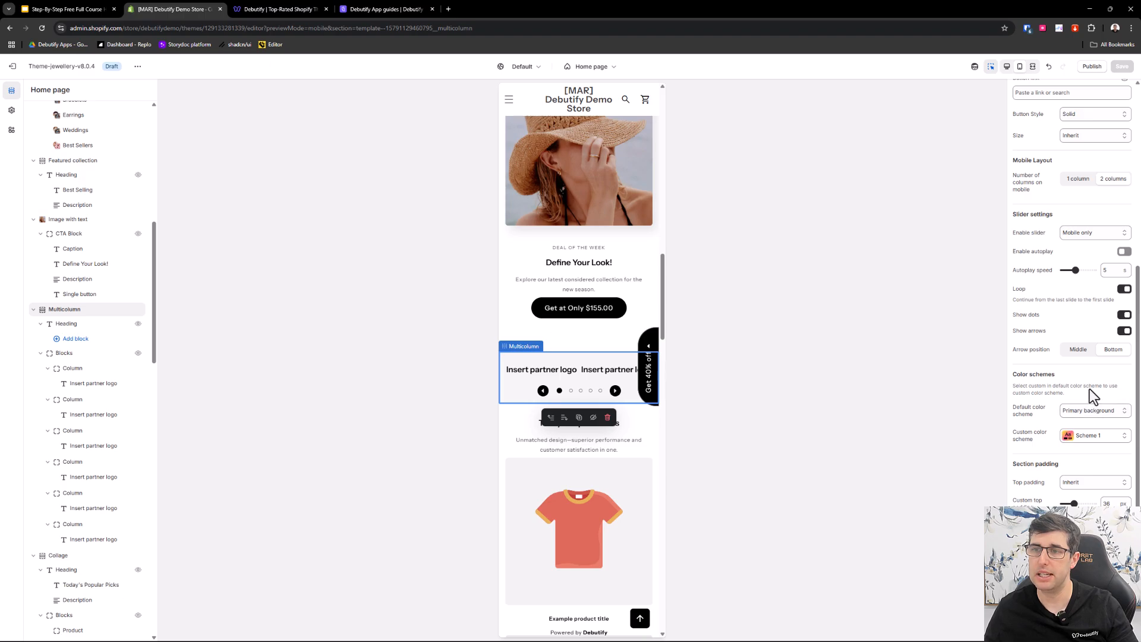
pyautogui.click(1123, 316)
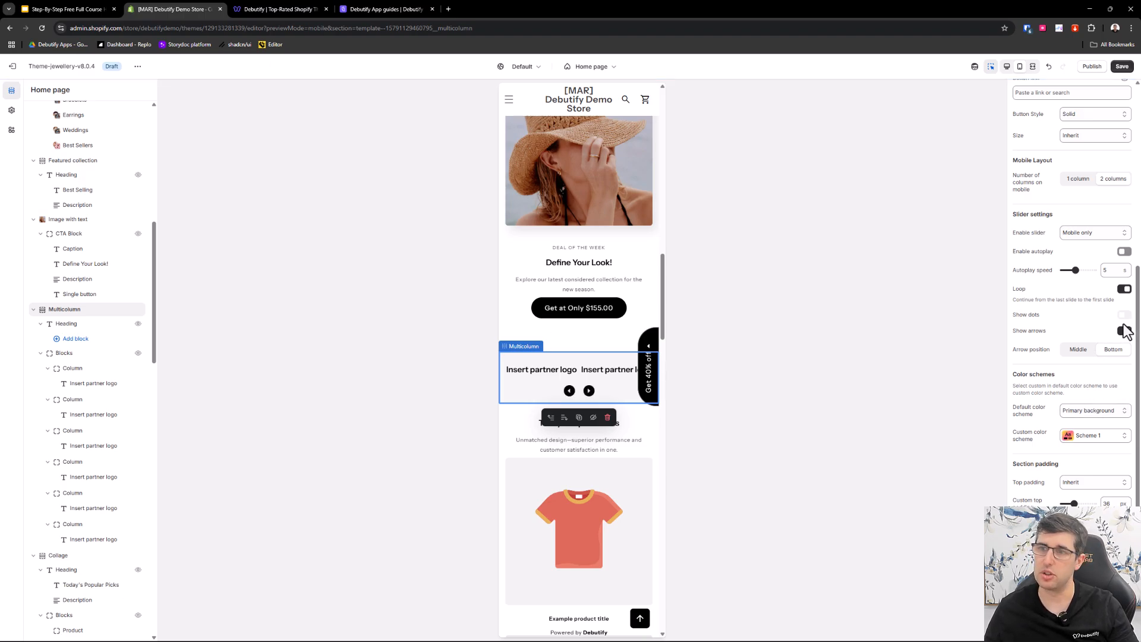
pyautogui.click(1123, 316)
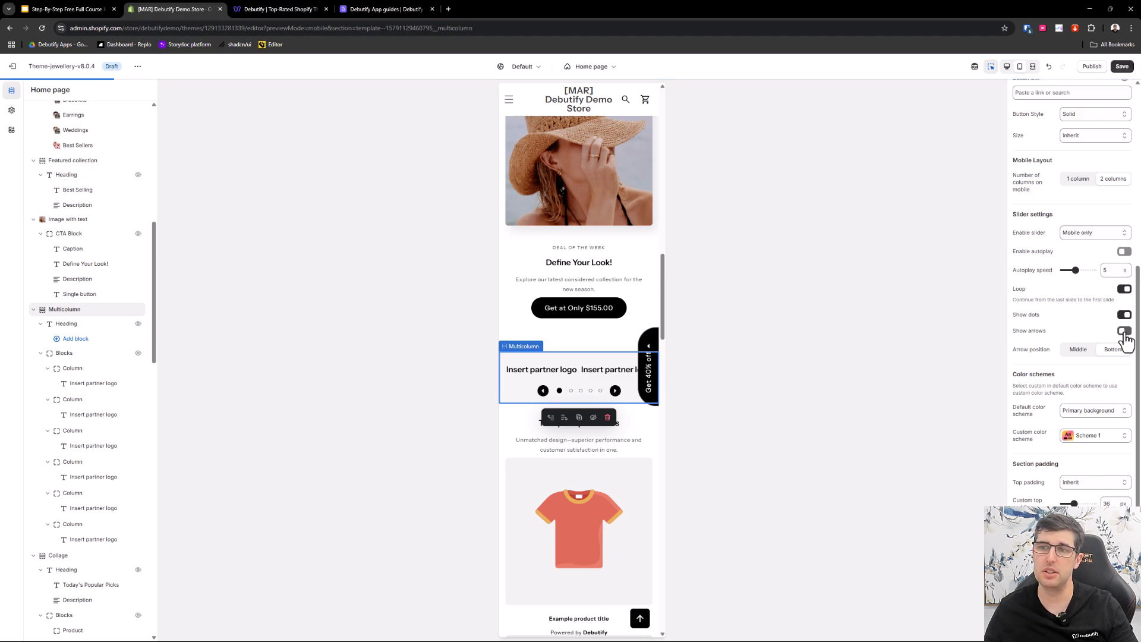
pyautogui.click(1124, 332)
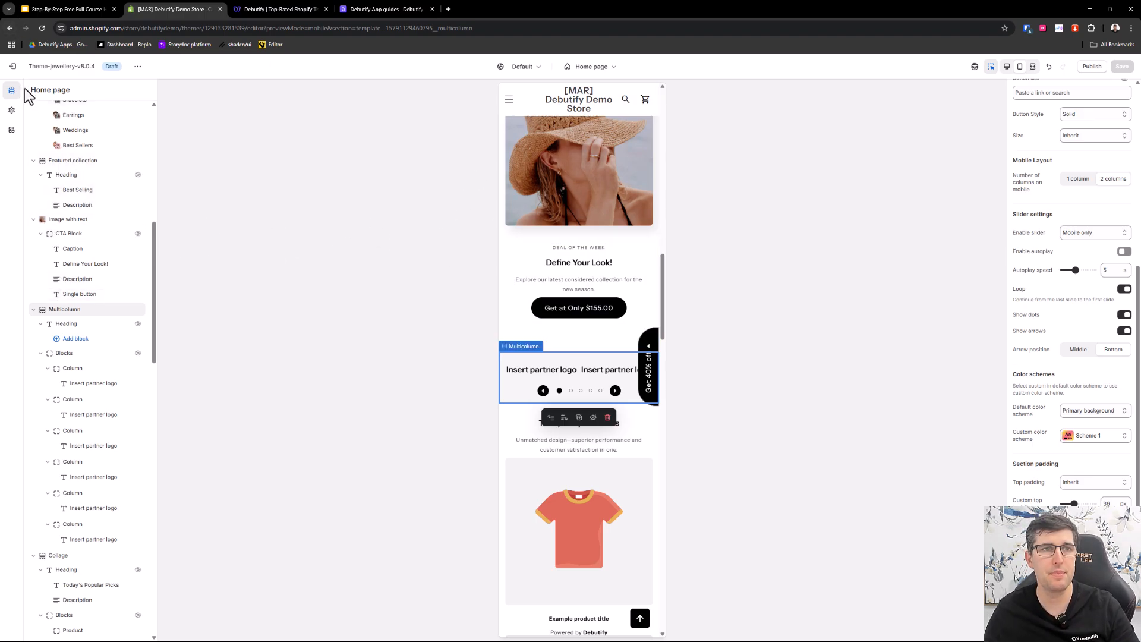
# - Open the theme settings and look through the setting categories, including the Badges options
pyautogui.click(12, 111)
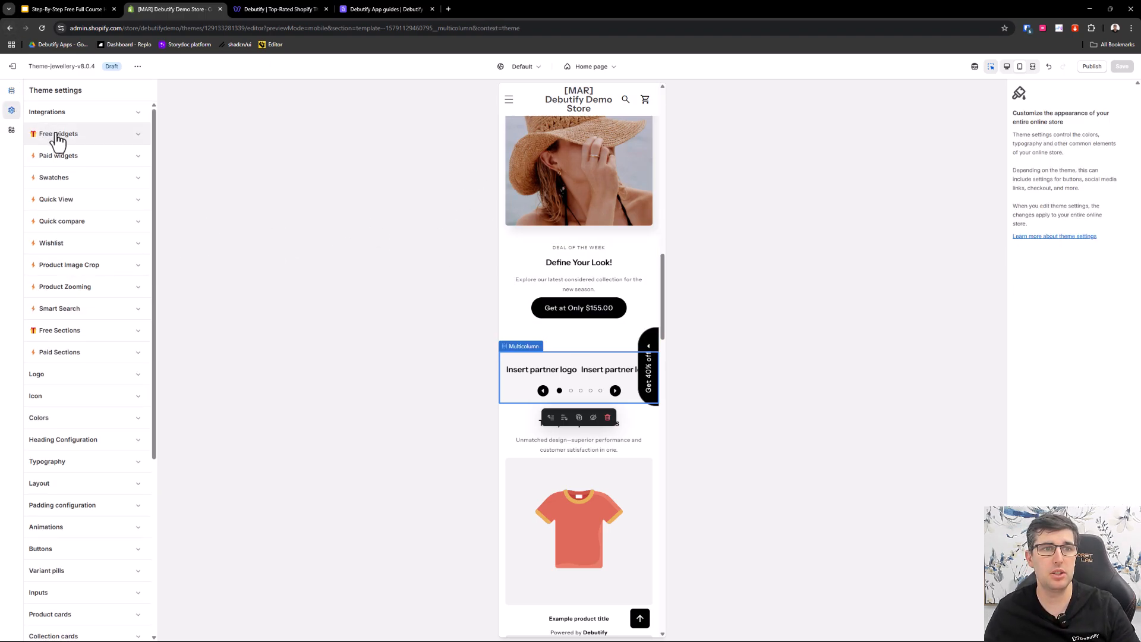
pyautogui.scroll(-4, 37, 395)
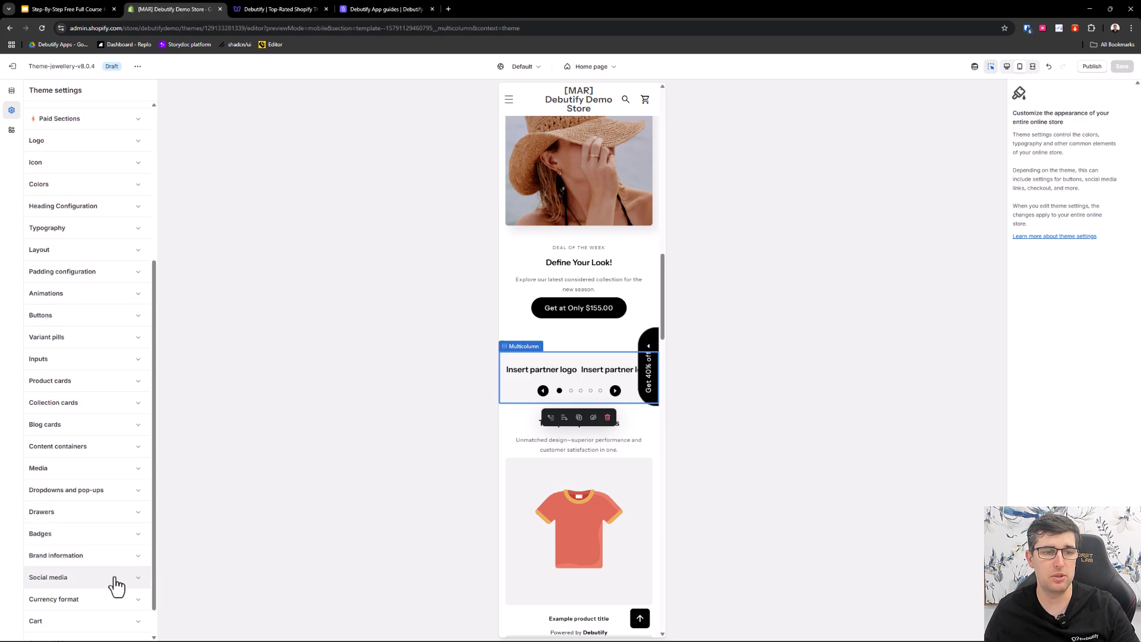
pyautogui.click(77, 535)
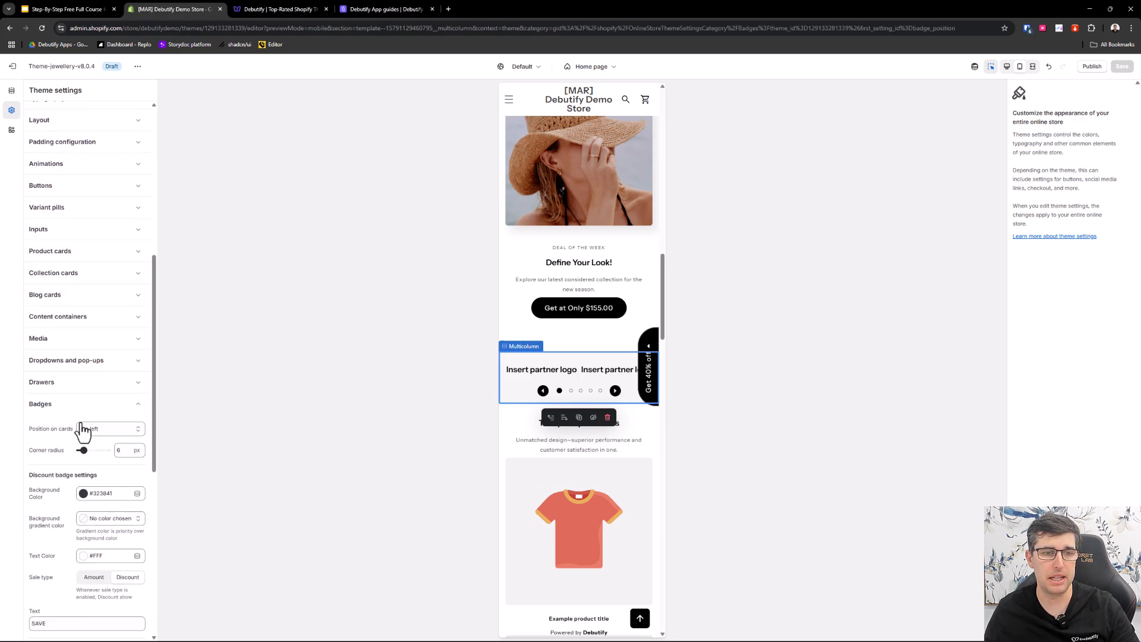
pyautogui.scroll(8, 81, 360)
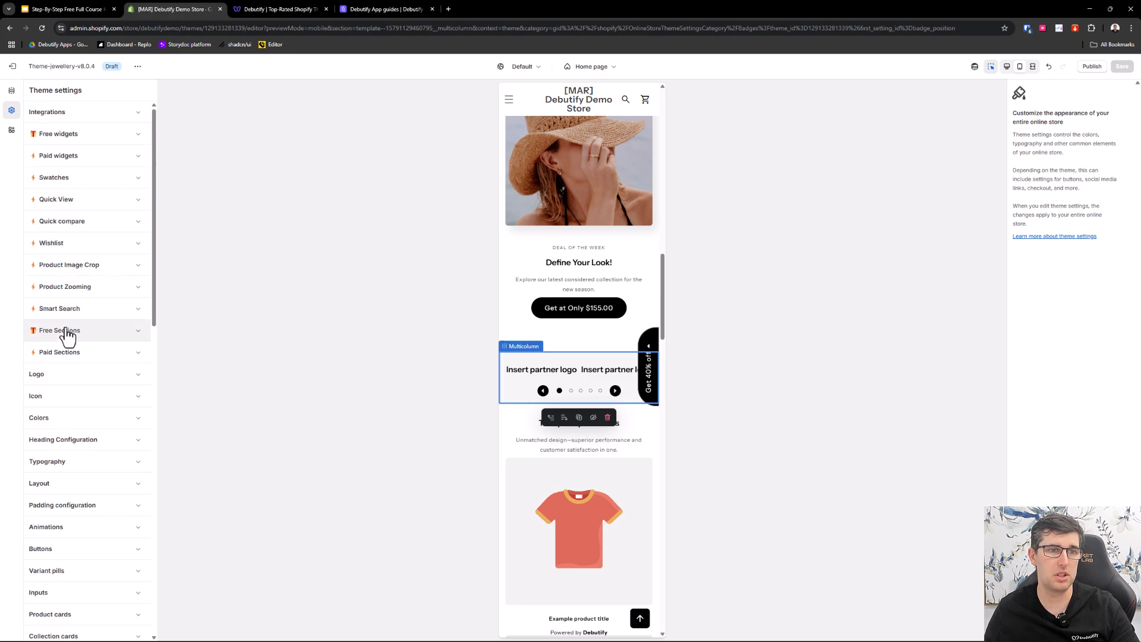
# - Enable Show Product Vendor and Show Product Price in the Smart Search settings
pyautogui.click(68, 308)
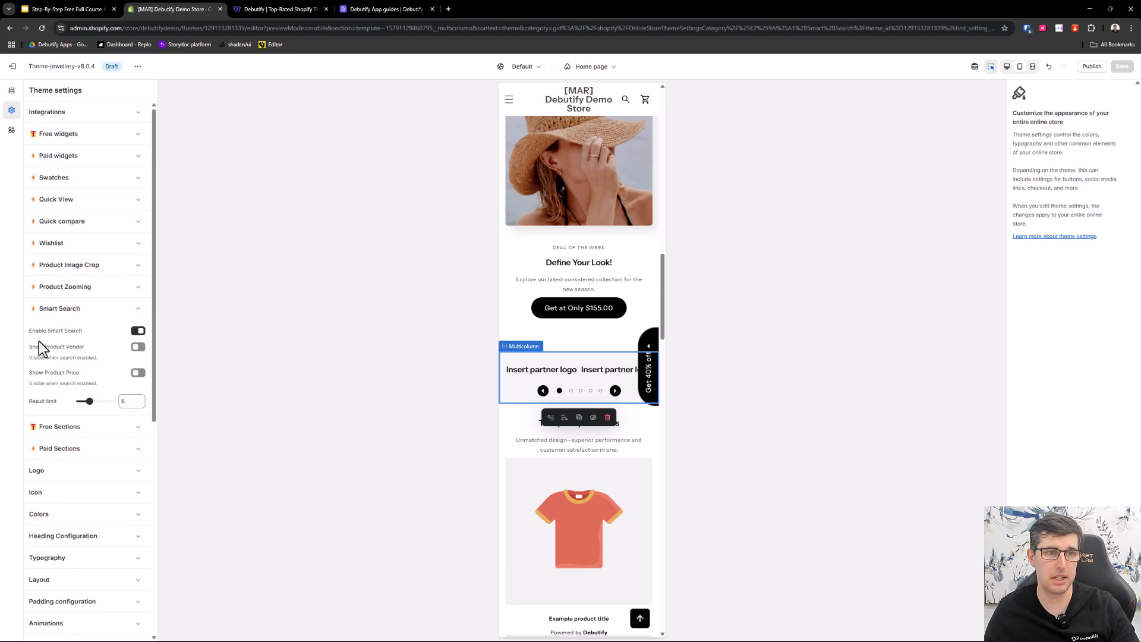
pyautogui.click(139, 346)
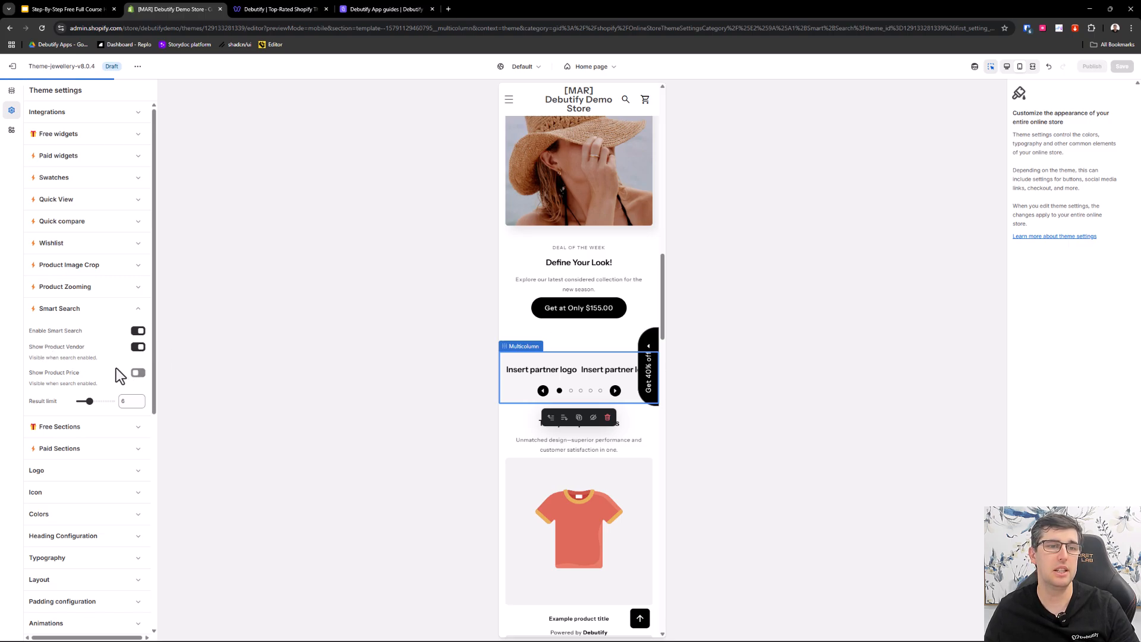
pyautogui.click(137, 377)
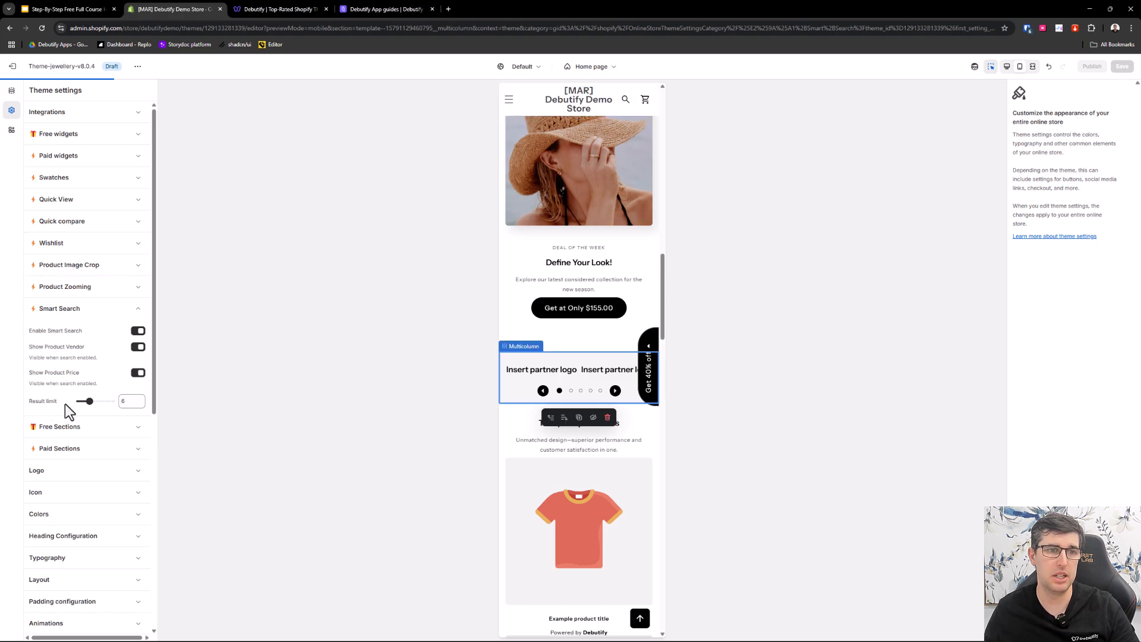
# - Examine the Free widgets and Paid widgets settings, and switch to the Google Slides presentation showing Step 3 - Important widgets
pyautogui.click(88, 137)
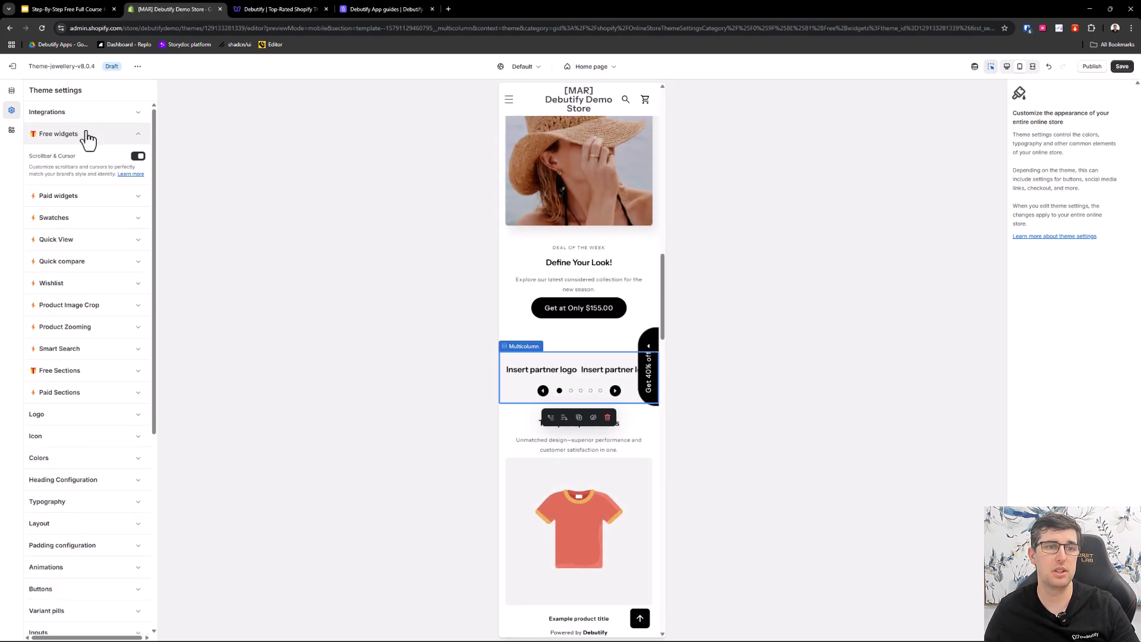
pyautogui.click(84, 142)
pyautogui.click(82, 158)
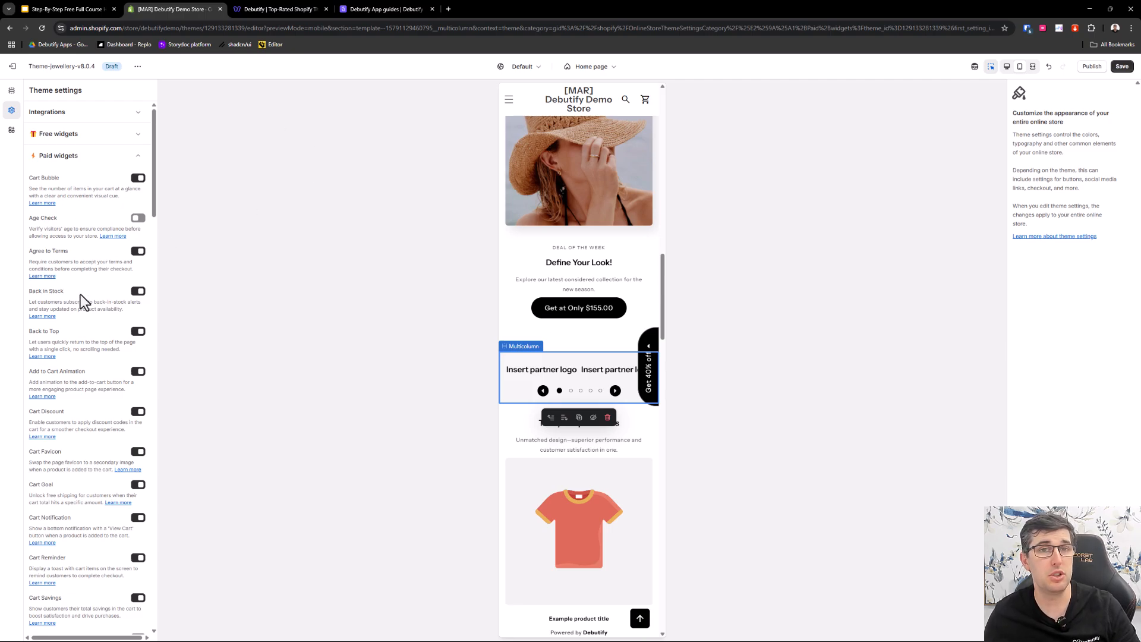
pyautogui.click(96, 9)
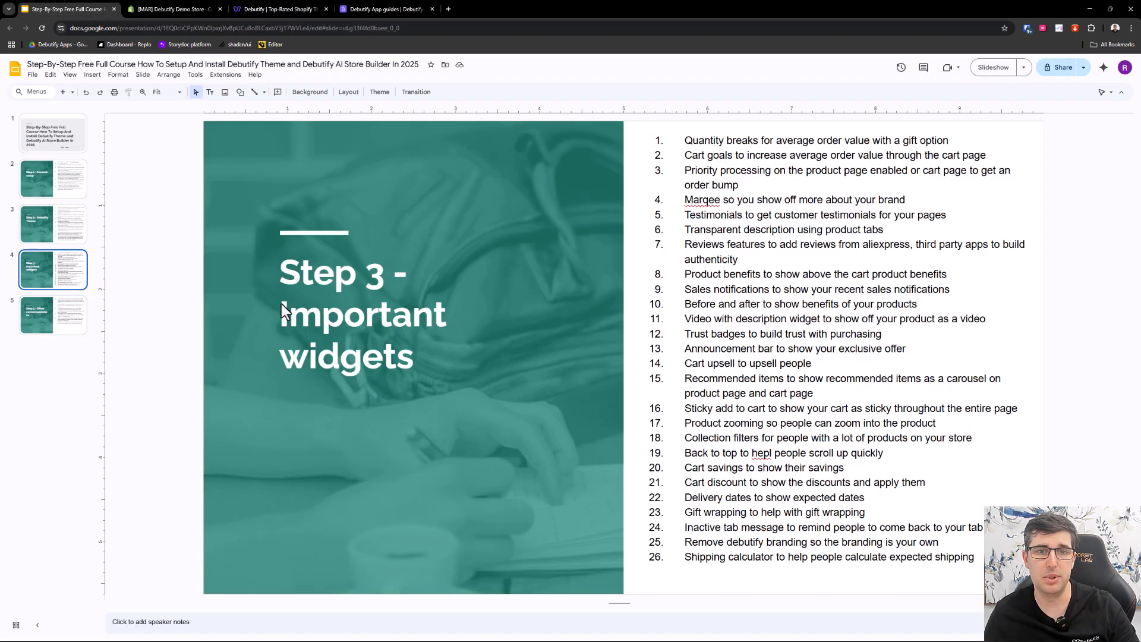